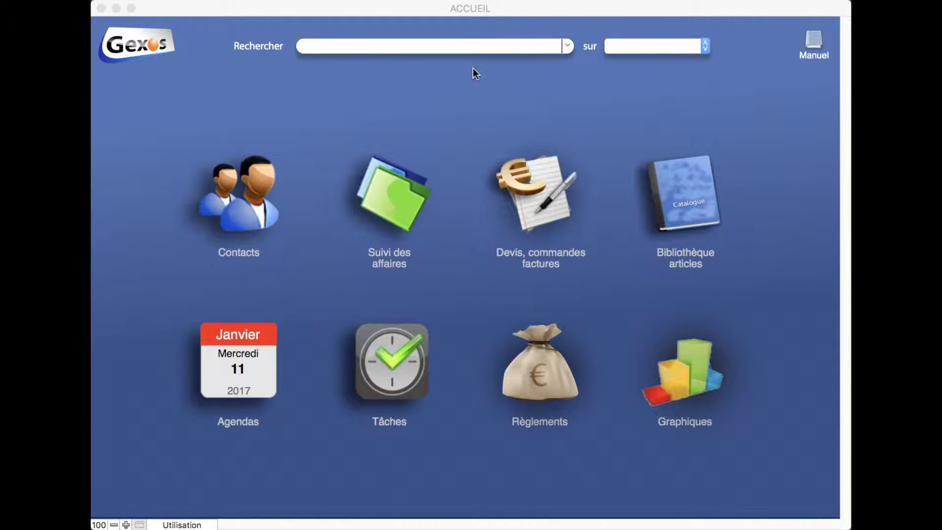
# - Search for the client company VOLFONIE and open its contact record
pyautogui.click(410, 45)
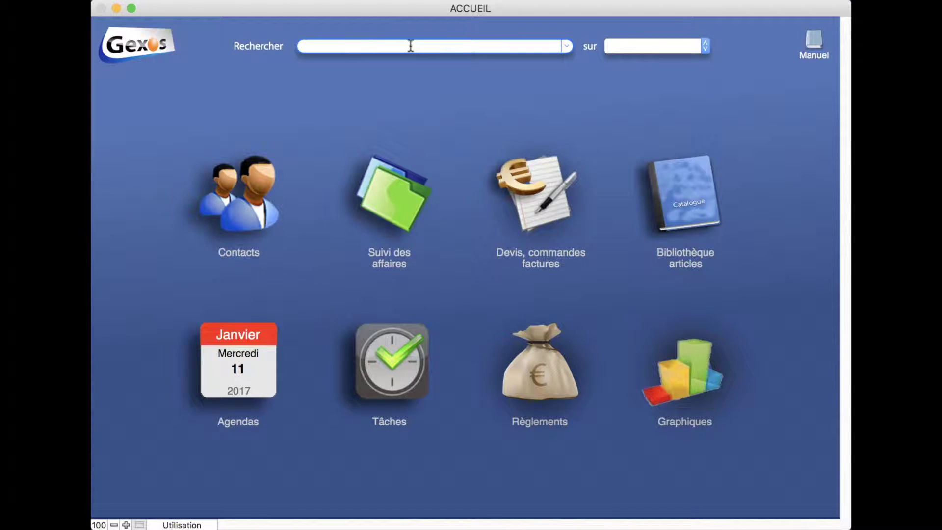
pyautogui.write('VOLFONIE')
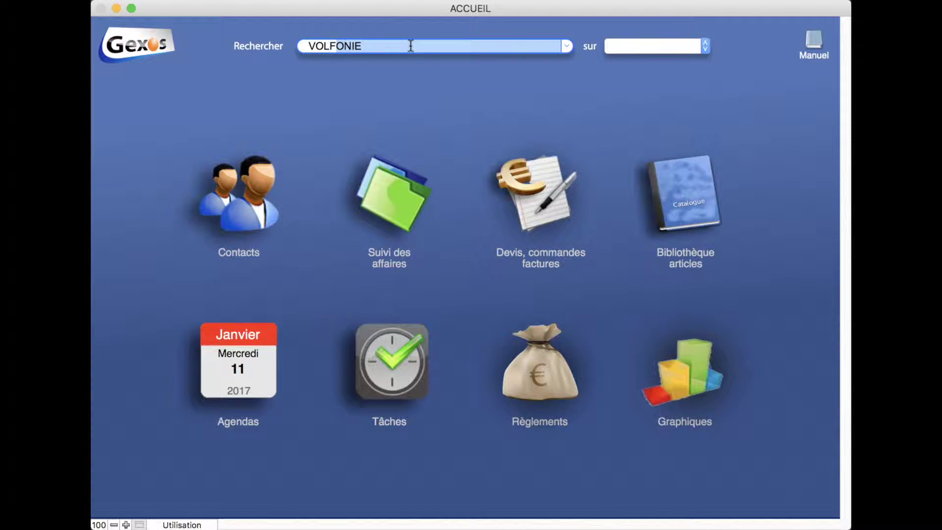
pyautogui.press('Return')
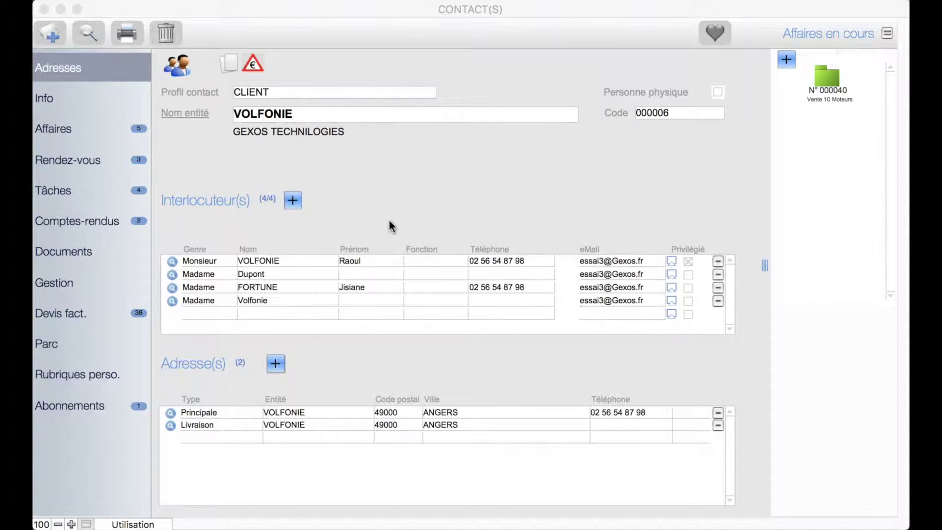
# - Start a new DEVIS document from the client's list of quotes and invoices
pyautogui.click(58, 314)
pyautogui.click(58, 314)
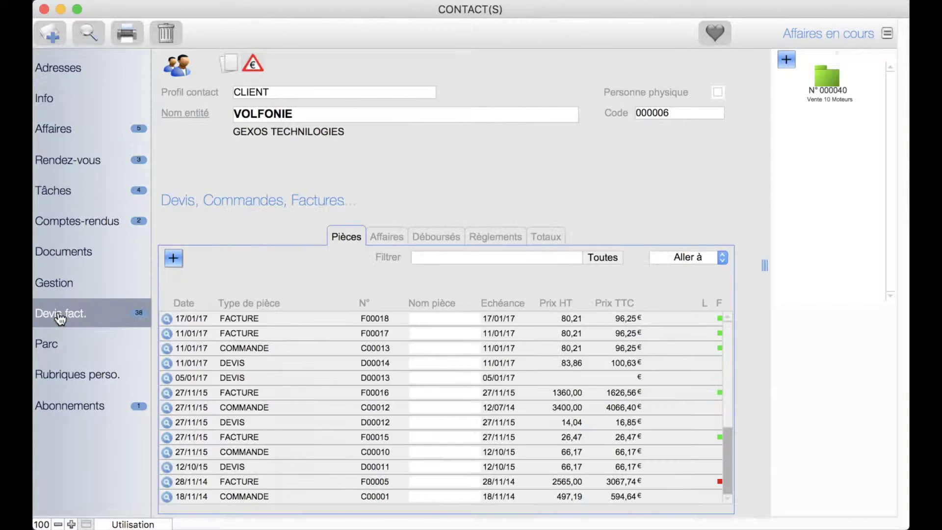
pyautogui.click(173, 259)
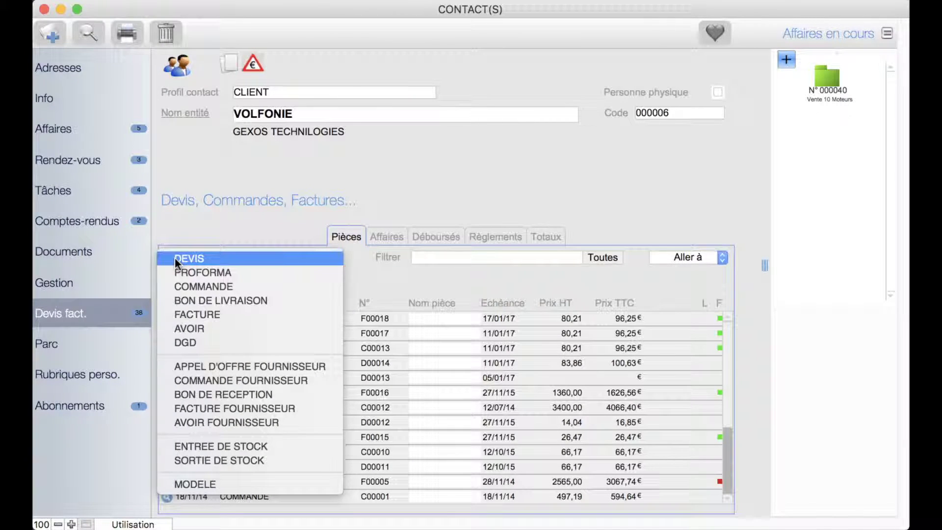
pyautogui.click(174, 258)
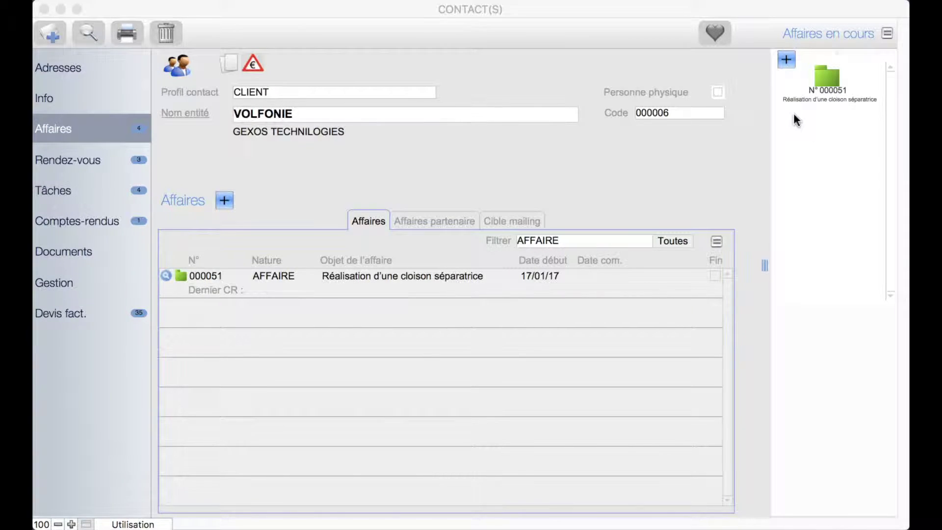
# - Open the ongoing affair "Réalisation d'une cloison séparatrice" and create a new quote from its quotes and invoices section
pyautogui.doubleClick(828, 77)
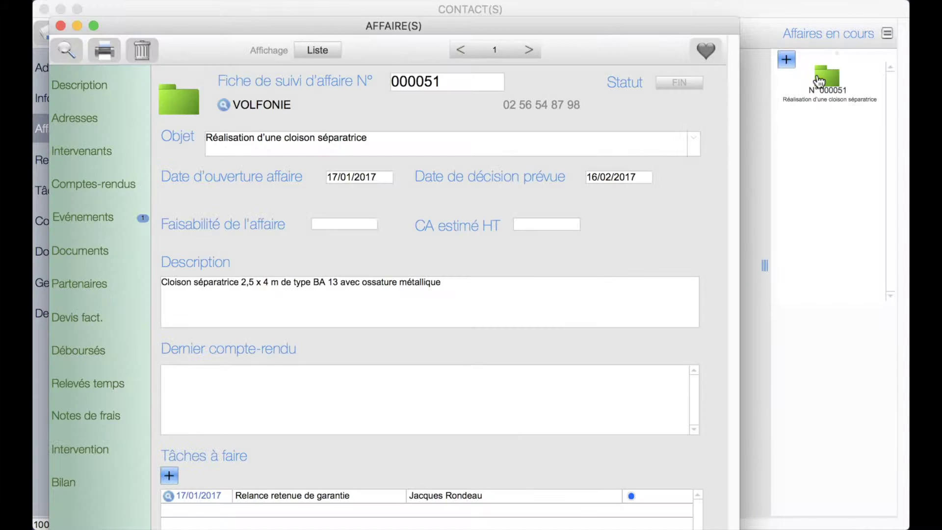
pyautogui.click(89, 322)
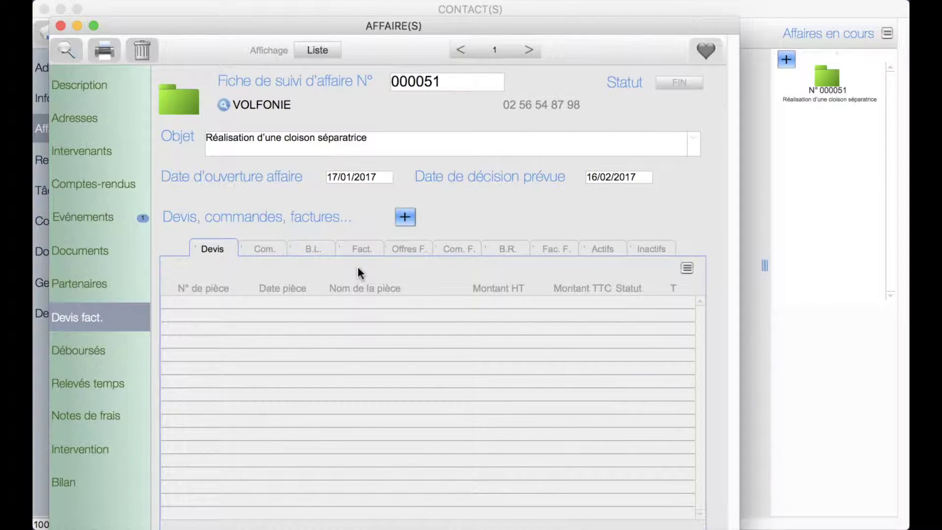
pyautogui.click(404, 218)
pyautogui.click(411, 218)
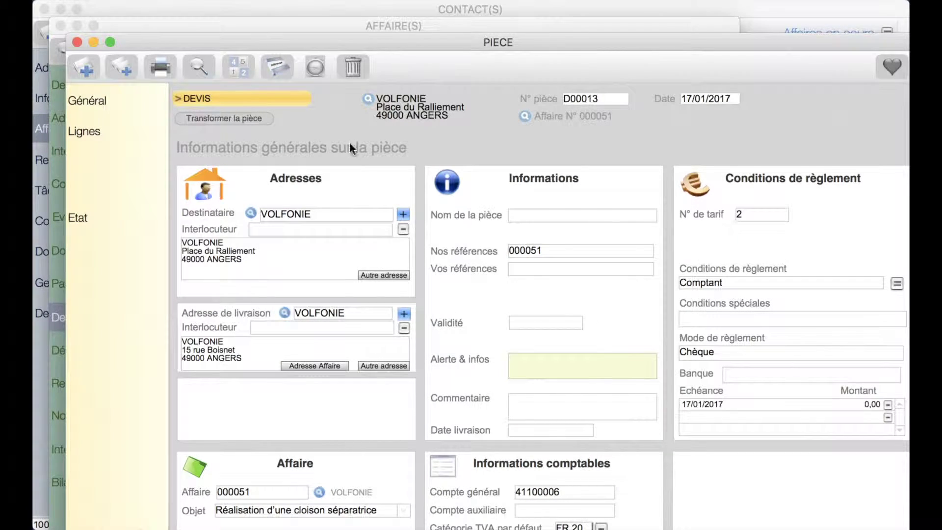
pyautogui.moveTo(238, 43); pyautogui.dragTo(208, 13)
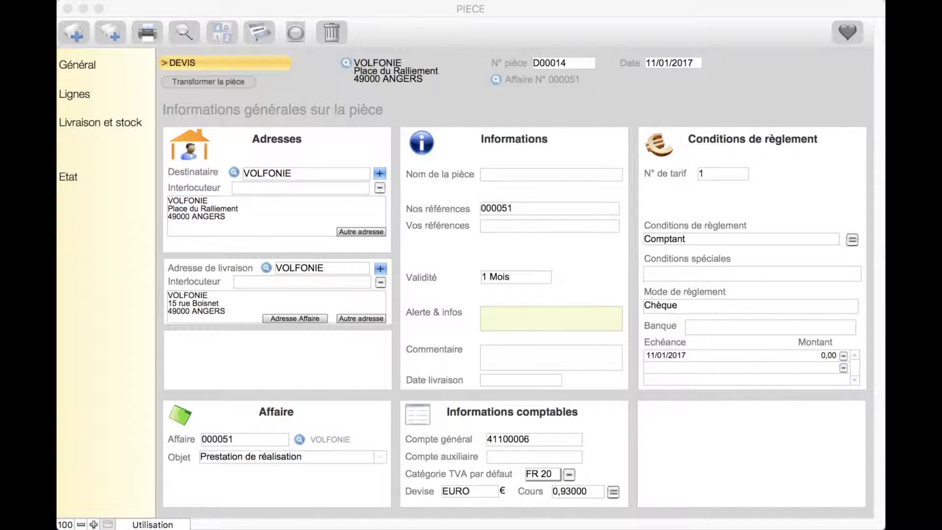
# - Examine the payment conditions and payment methods available for the quote without changing either one
pyautogui.click(676, 239)
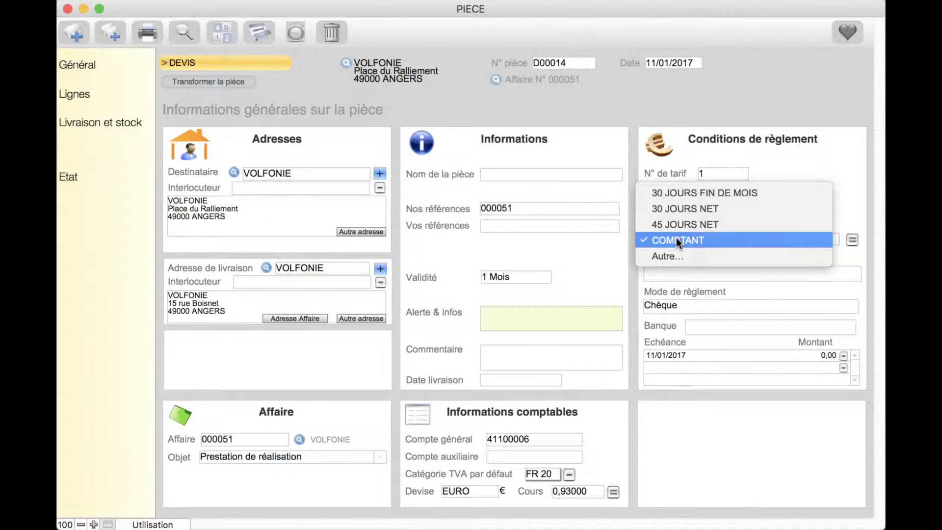
pyautogui.click(671, 304)
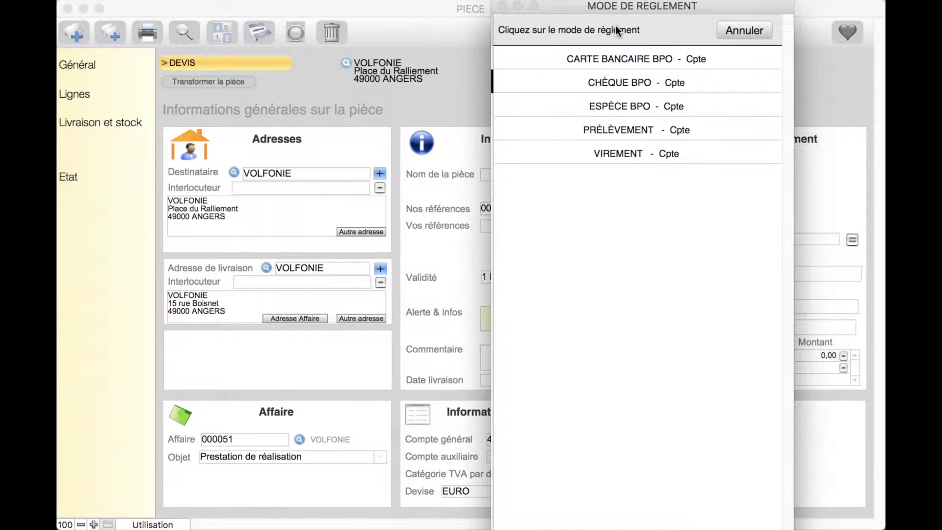
pyautogui.click(736, 30)
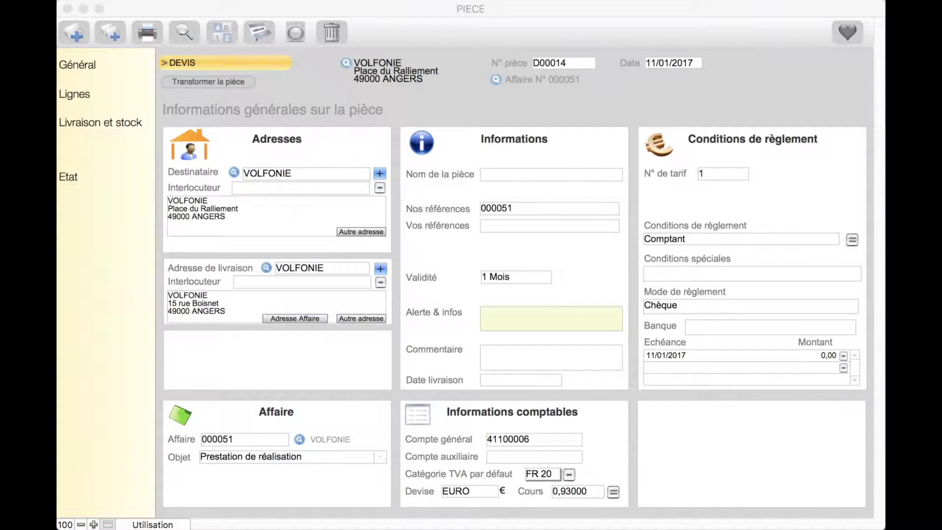
# - Add a new line to the quote by searching the article library for "mela" and choosing MELA BLANC KAOLIN W980 ST2 2800X2070X16
pyautogui.click(76, 94)
pyautogui.click(80, 98)
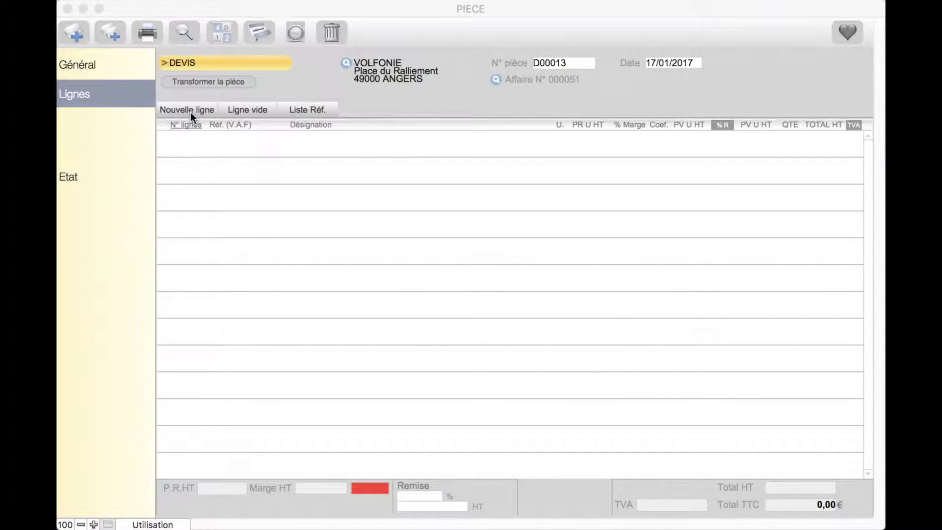
pyautogui.click(189, 112)
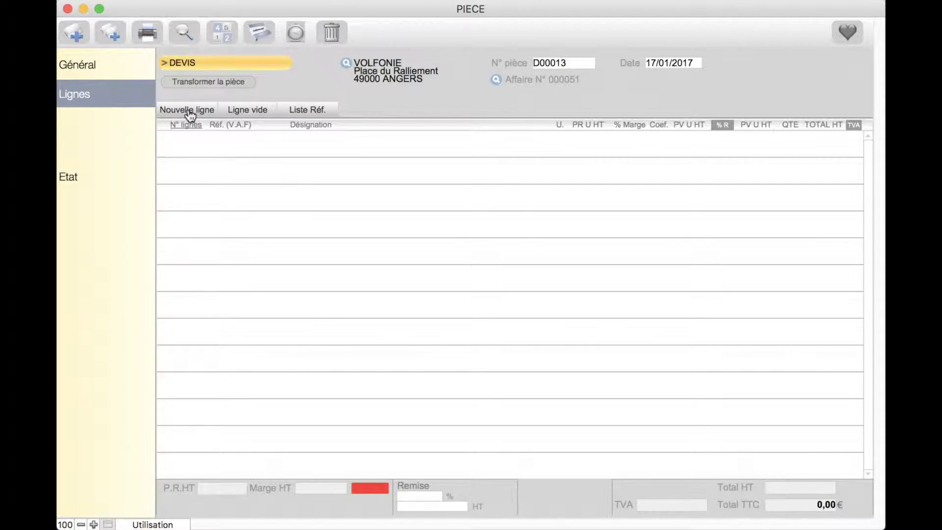
pyautogui.click(190, 114)
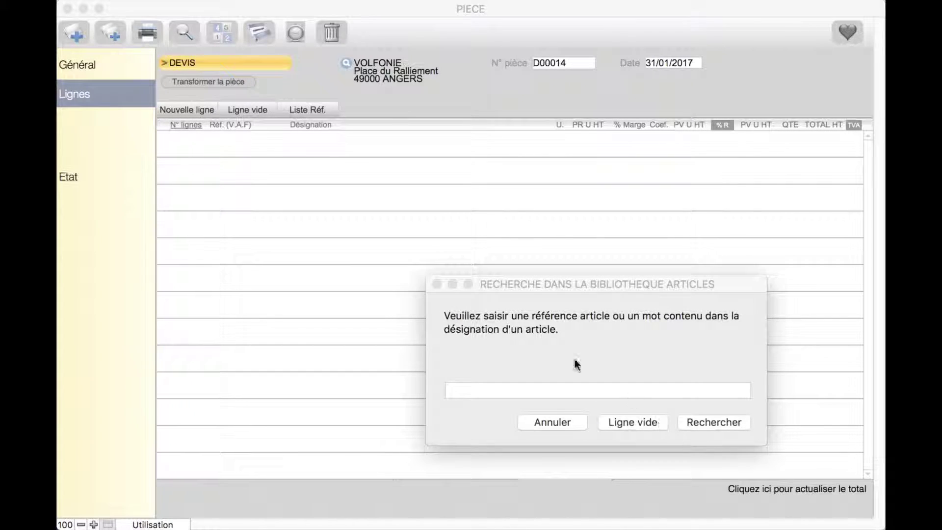
pyautogui.click(485, 383)
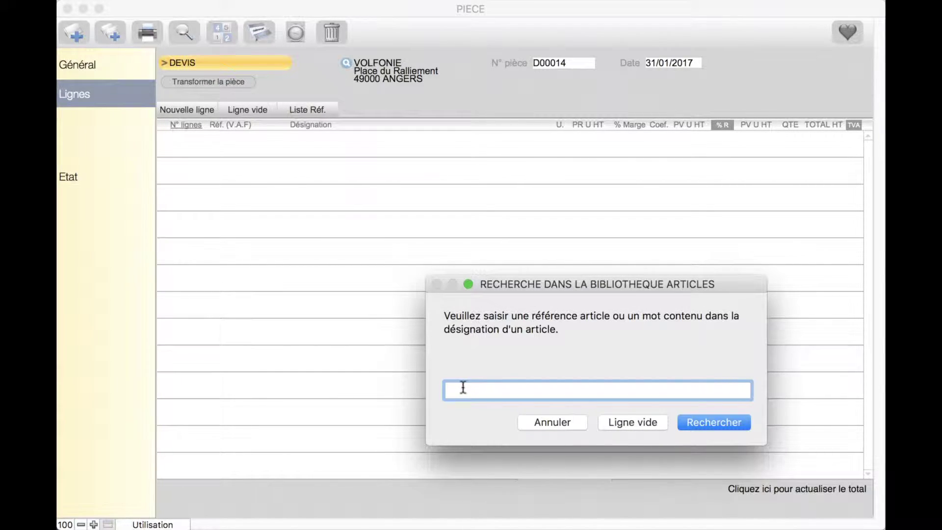
pyautogui.write('mela')
pyautogui.click(705, 421)
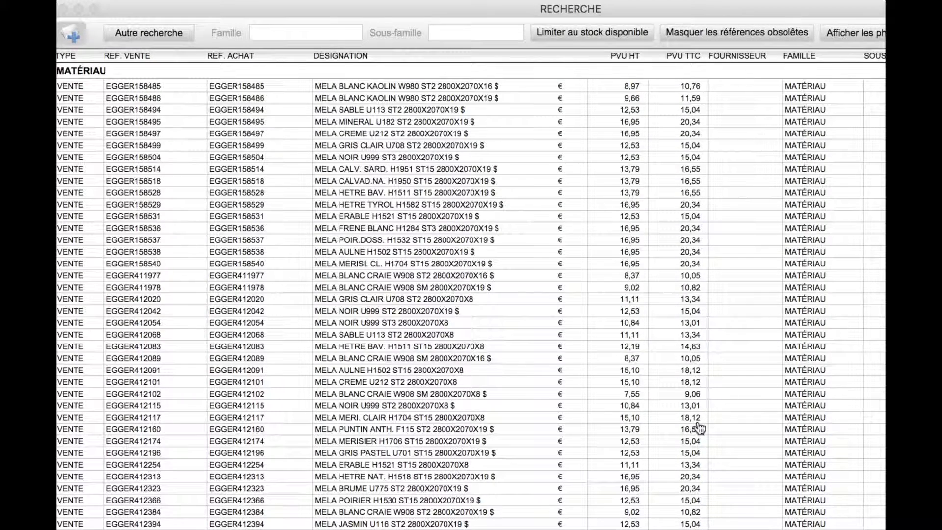
pyautogui.click(342, 88)
pyautogui.doubleClick(344, 90)
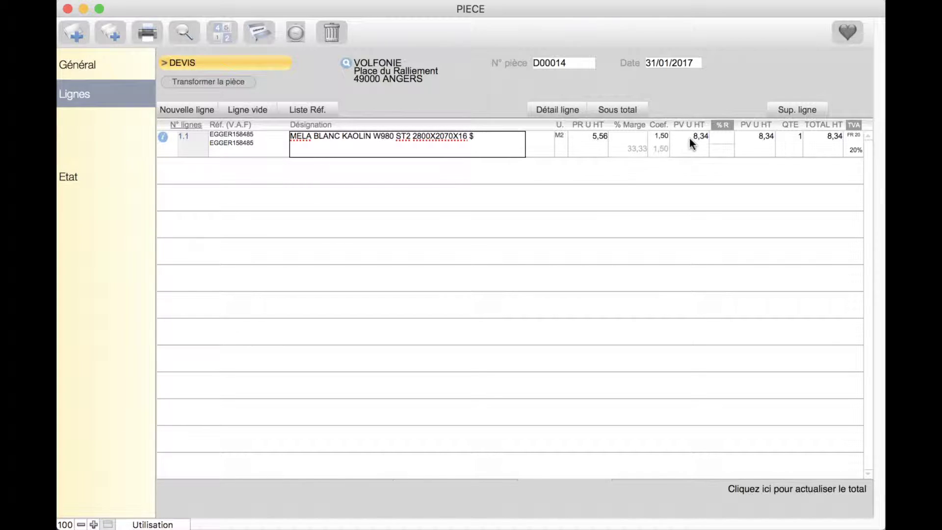
pyautogui.moveTo(691, 138)
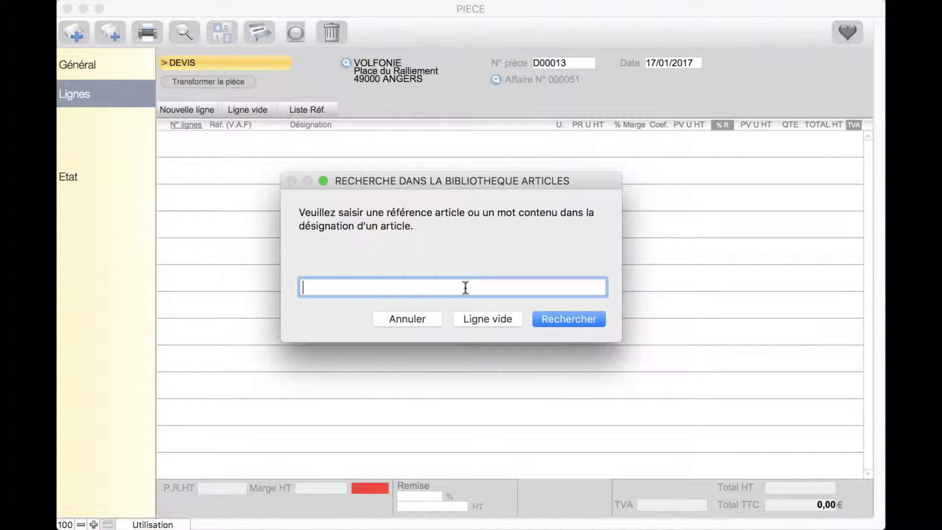
# - Search the article library for "pose" and add the POSEBA13 plasterboard supply-and-install item to the quote
pyautogui.write('pose')
pyautogui.press('Return')
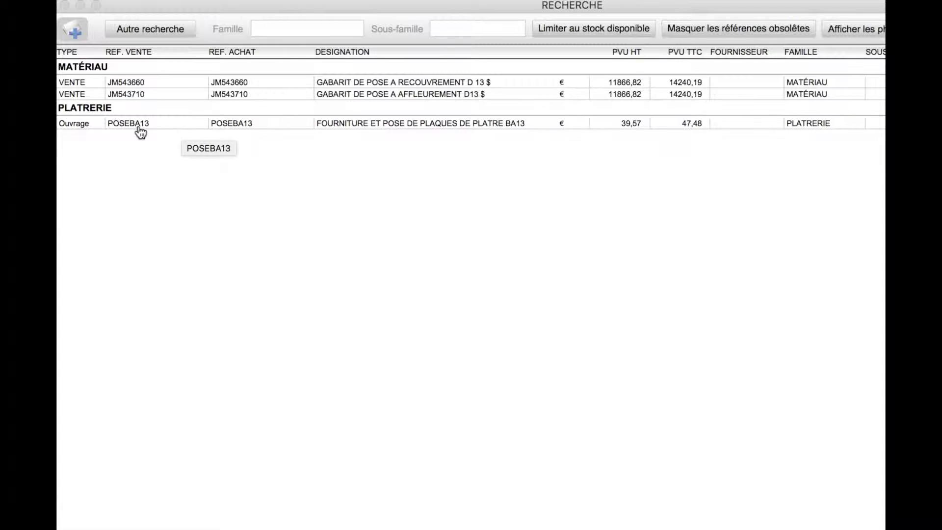
pyautogui.doubleClick(357, 126)
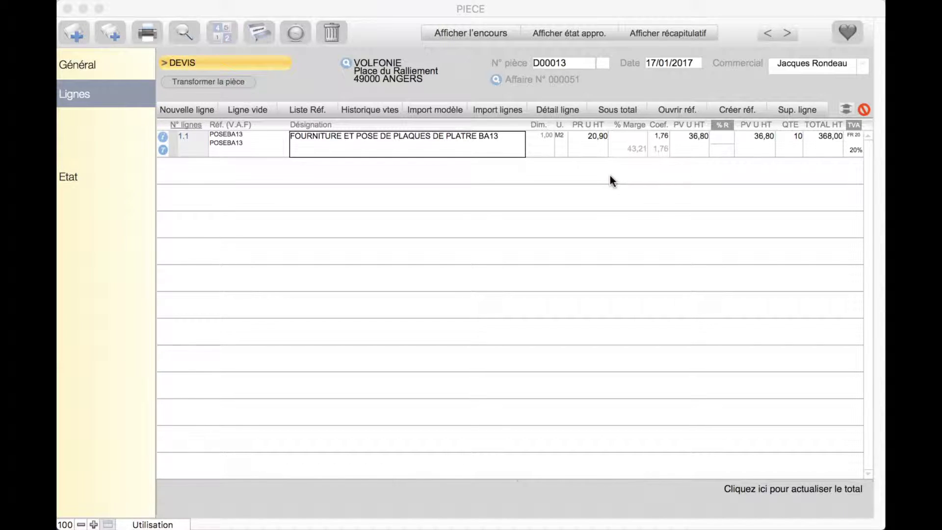
# - Examine the POSEBA13 line's sub-assembly, designation, illustration, accounts, commission and stock details, and validate and close the line
pyautogui.click(163, 142)
pyautogui.click(163, 142)
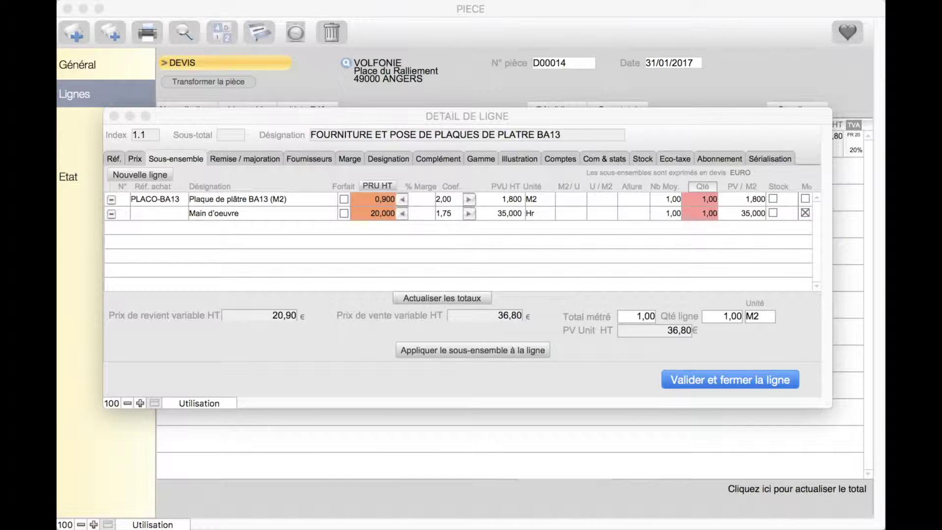
pyautogui.click(307, 118)
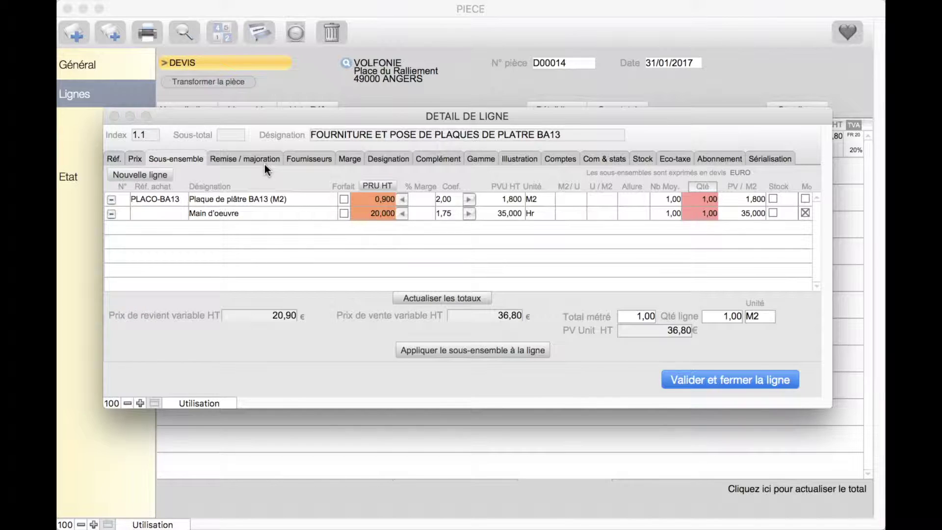
pyautogui.click(377, 160)
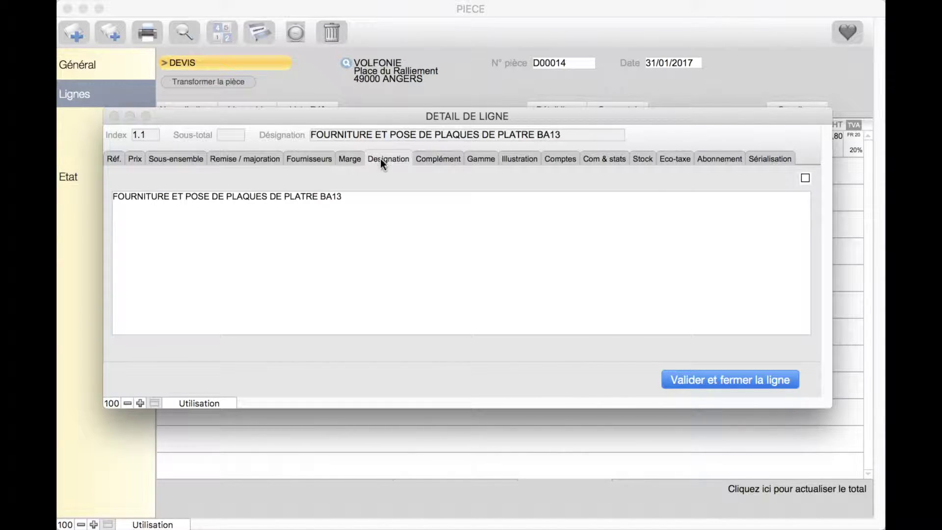
pyautogui.click(508, 159)
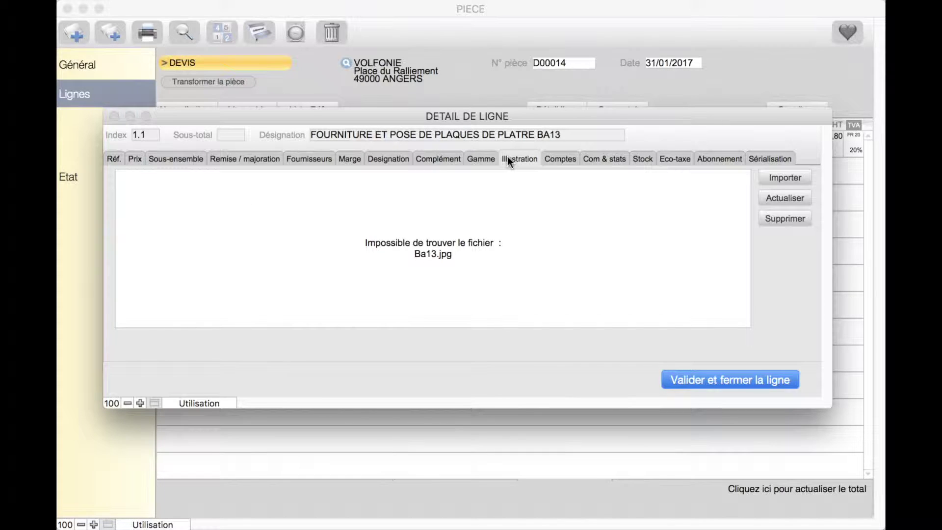
pyautogui.click(558, 158)
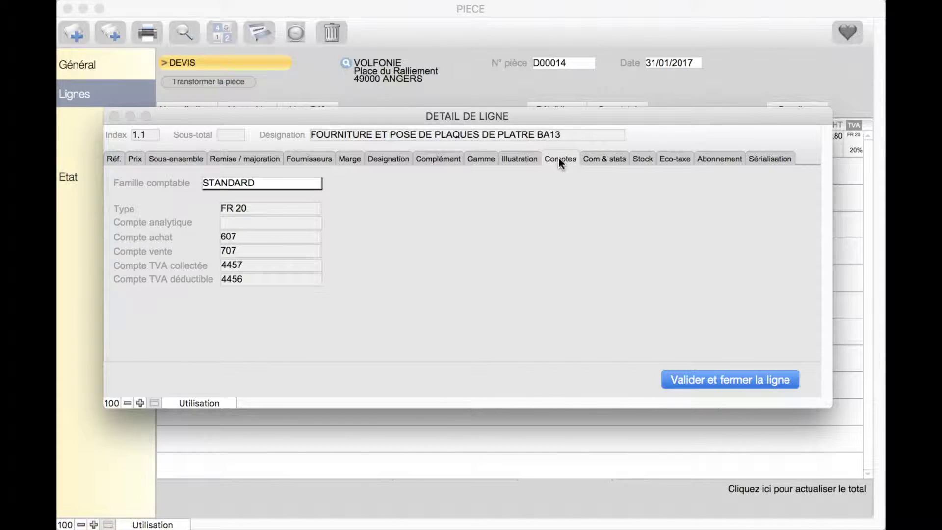
pyautogui.click(599, 160)
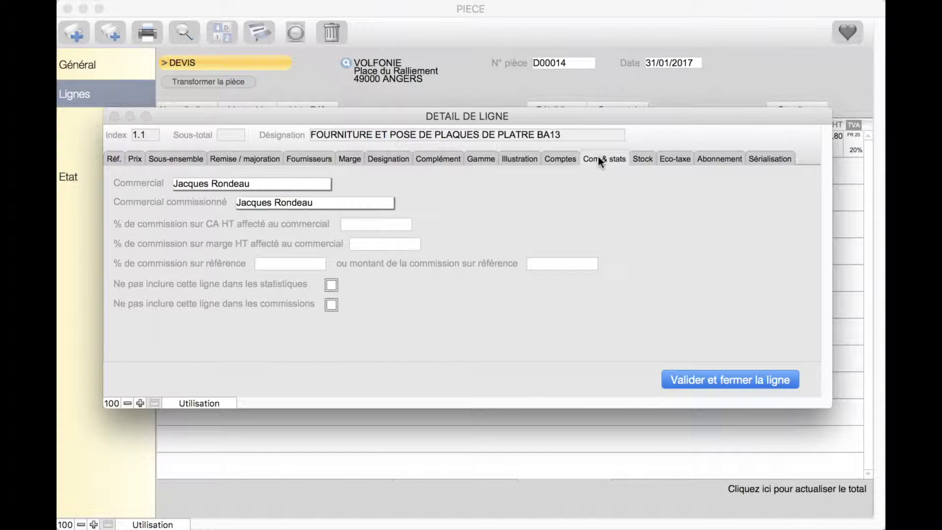
pyautogui.click(639, 157)
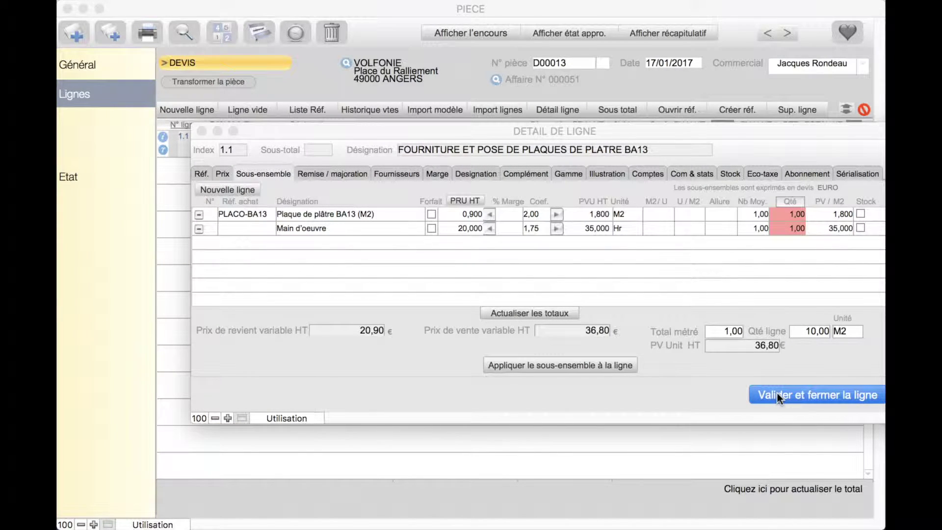
pyautogui.click(779, 396)
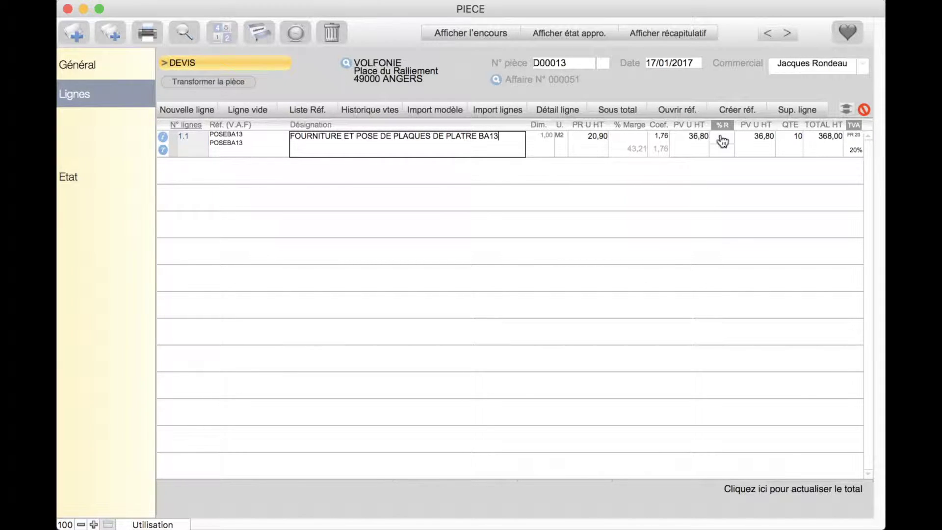
# - Apply a 10% discount (Remise) to the POSEBA13 plasterboard line
pyautogui.click(727, 143)
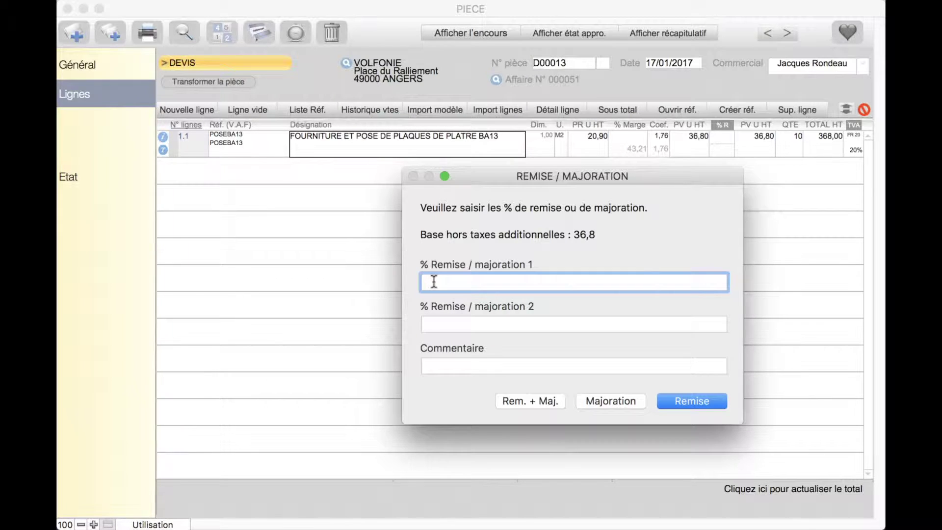
pyautogui.write('10')
pyautogui.click(690, 403)
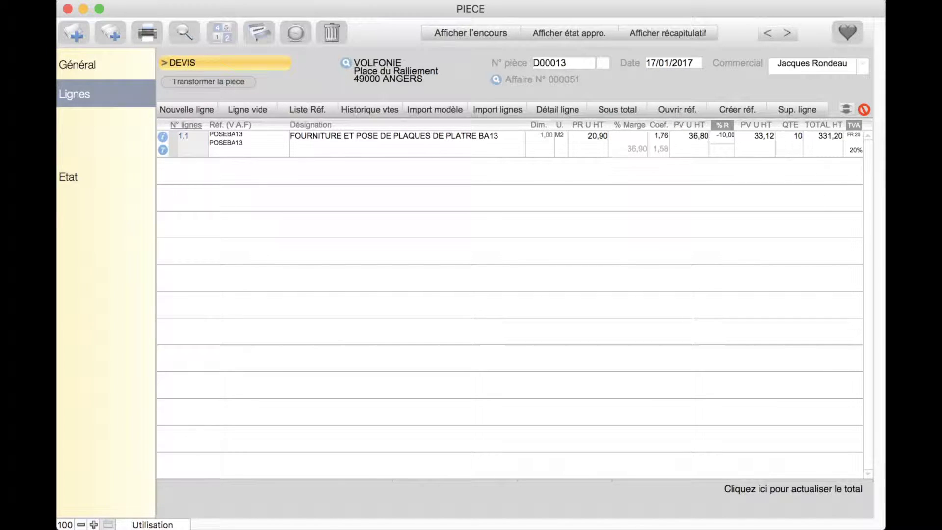
# - Add the extra text "dsgfj" on a new line below the plasterboard line's designation
pyautogui.click(373, 147)
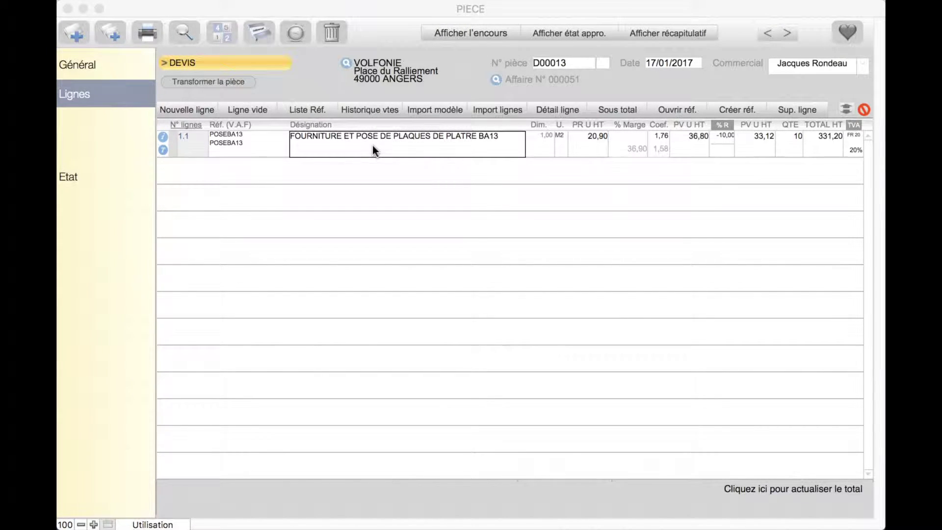
pyautogui.click(485, 144)
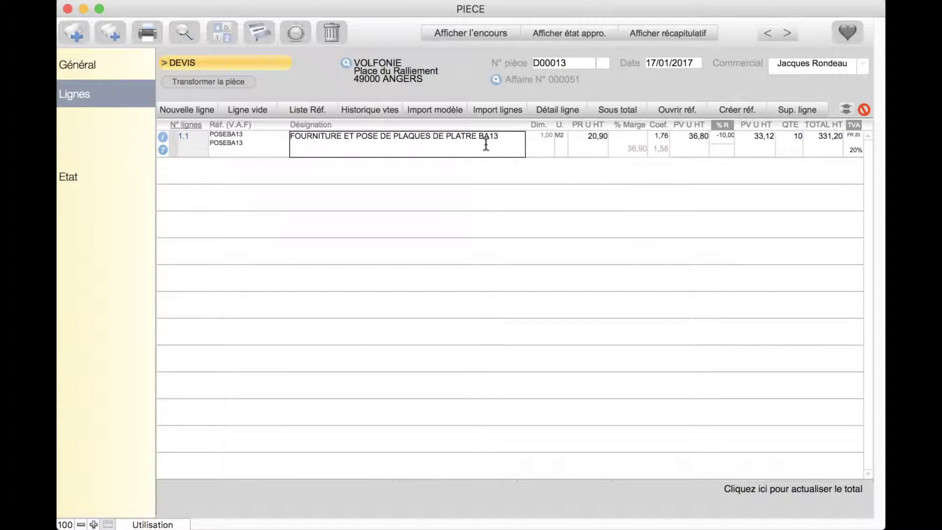
pyautogui.press('Return')
pyautogui.write('dsgfj ')
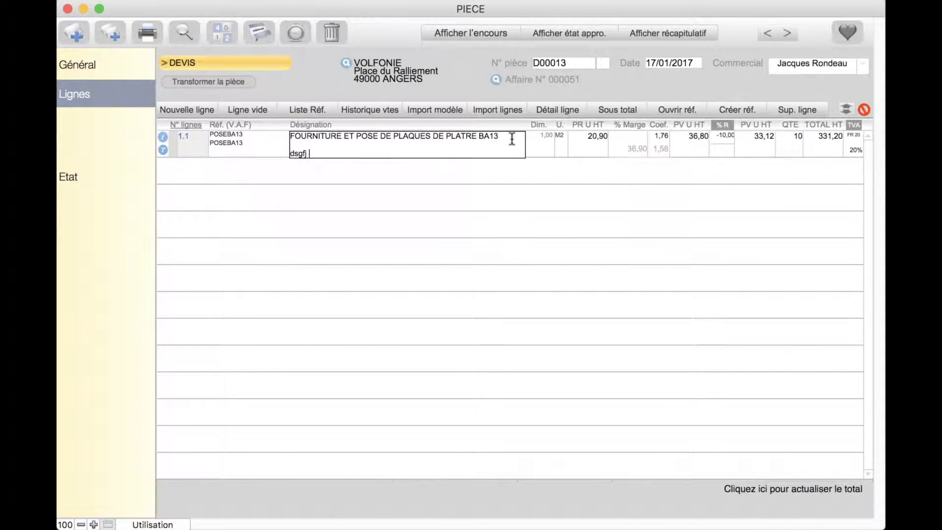
# - Continue the plasterboard line's extra text with "gjhdghghjqdsghg hjdgshjg hjghjqdgs j 1 gjhgqjsdg gjhqdgshj ghjgqg 1hjgqg jhgjqg jkgq gjhqg dh"
pyautogui.write('gjhdghghjqdsghg hjdgshjg hjghj')
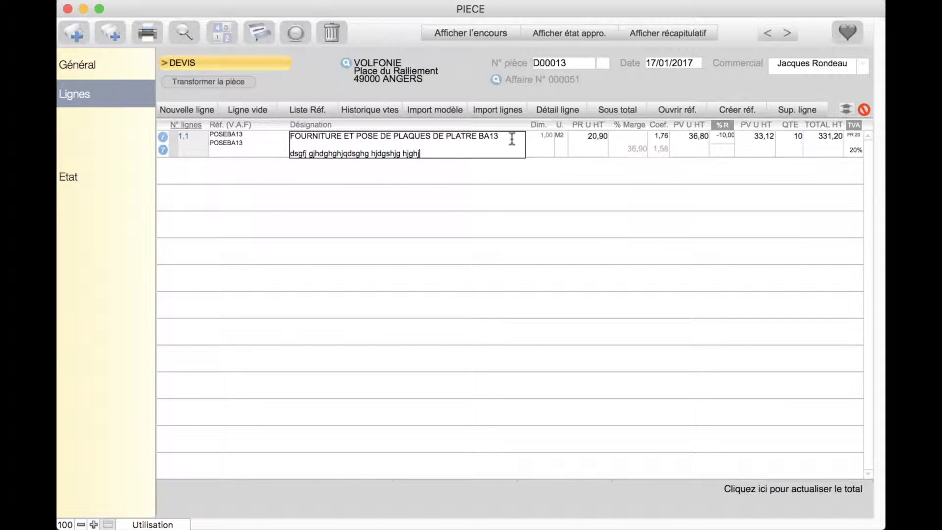
pyautogui.write('qdgs j 1 gjhgqjsdg gjhqdgshj ghjgqg 1hjgqg jhgjqg jk')
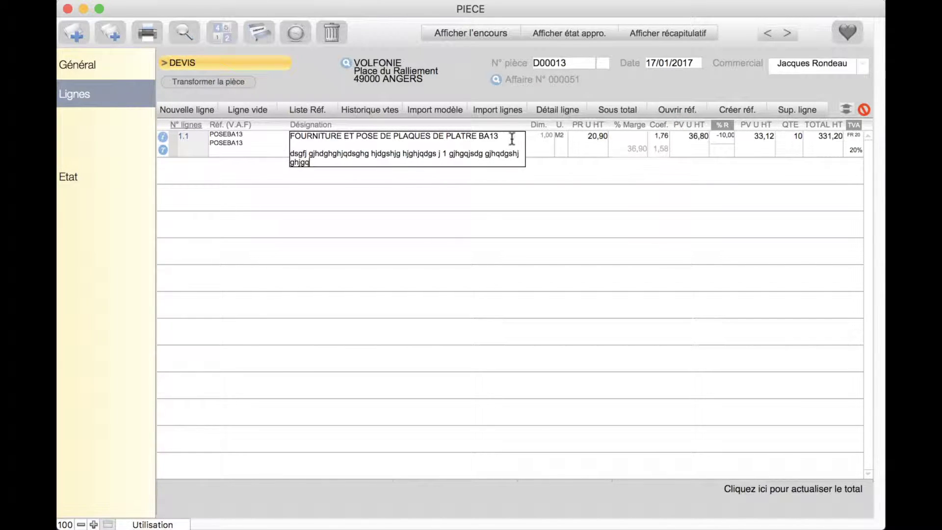
pyautogui.write('gq gjhqg dh')
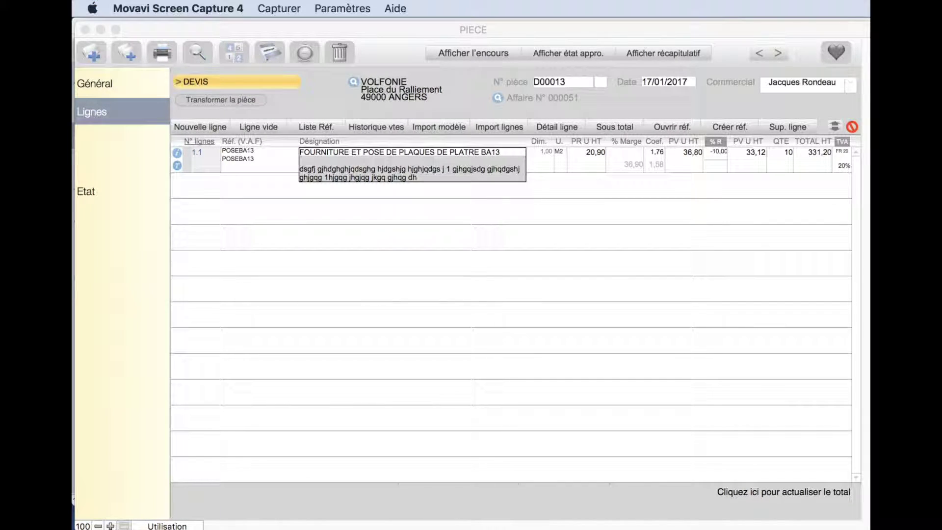
# - Make the extra text below the plasterboard line's designation bold (Gras)
pyautogui.click(402, 208)
pyautogui.click(476, 8)
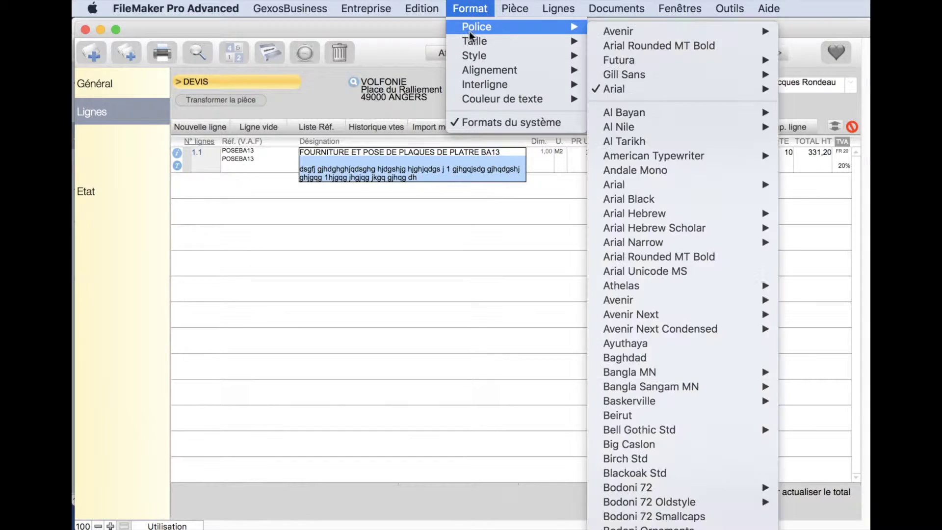
pyautogui.moveTo(472, 84)
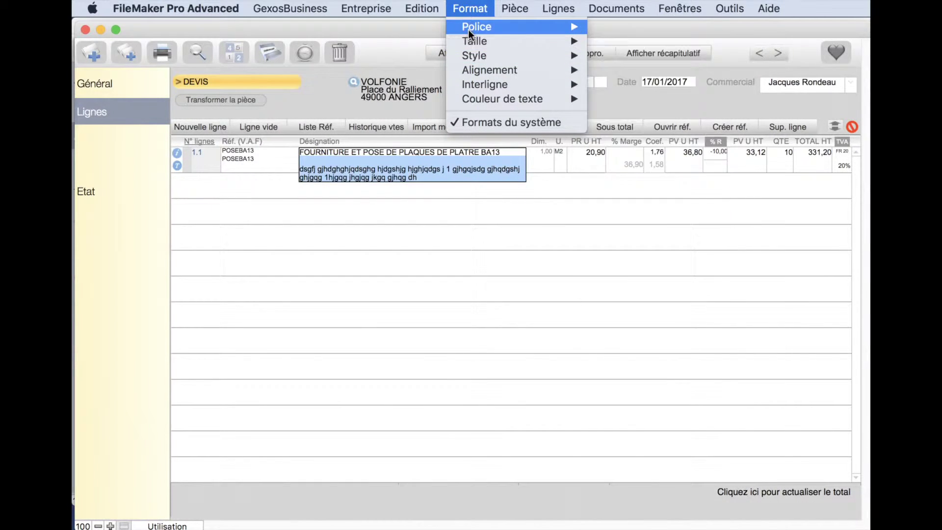
pyautogui.moveTo(469, 27)
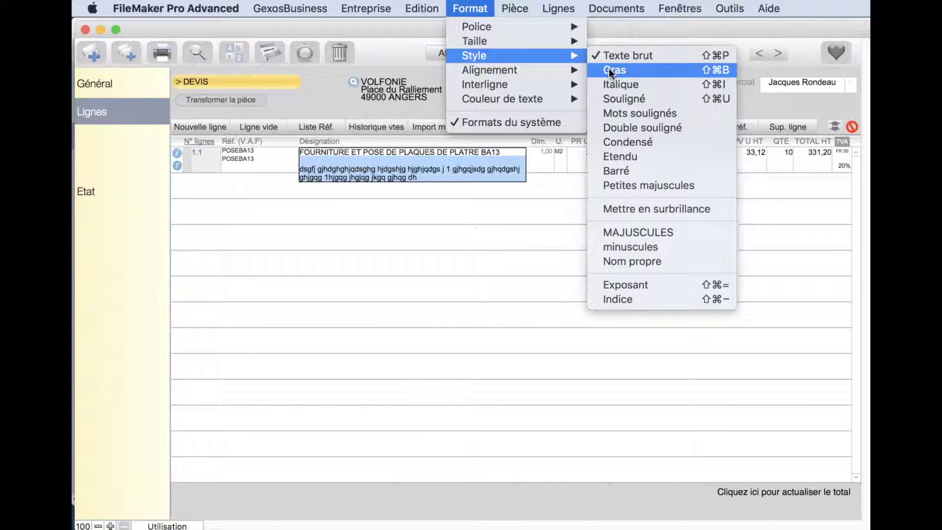
pyautogui.click(610, 71)
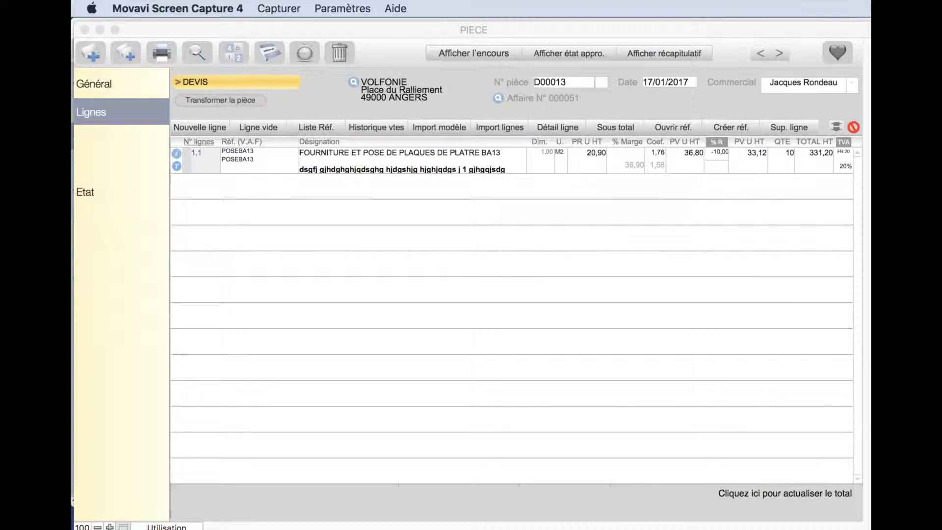
# - Add an empty line to the quote with the designation "CLOISON SEPARATRICE"
pyautogui.click(266, 126)
pyautogui.click(266, 125)
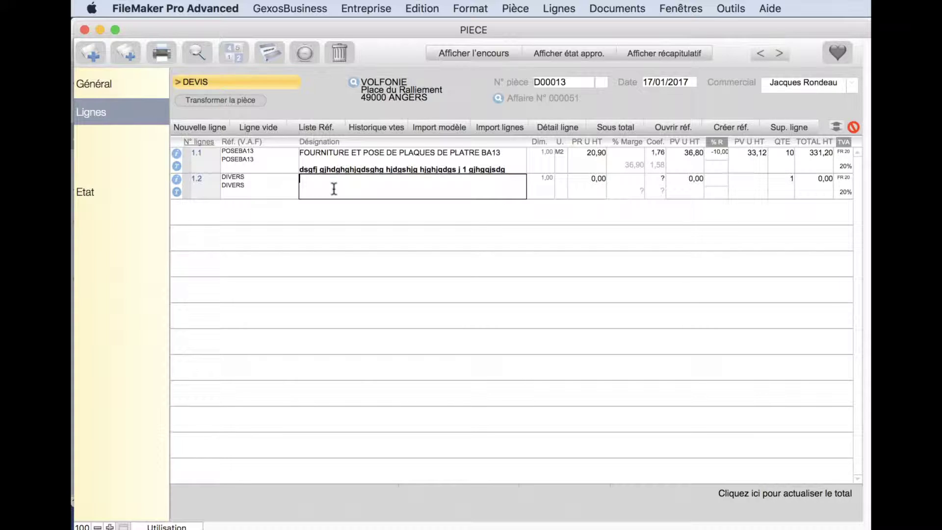
pyautogui.write('CLOISON SEPARATRICE')
# - Format the CLOISON SEPARATRICE designation as a title in 14 pt bold (Gras) blue text
pyautogui.tripleClick(404, 184)
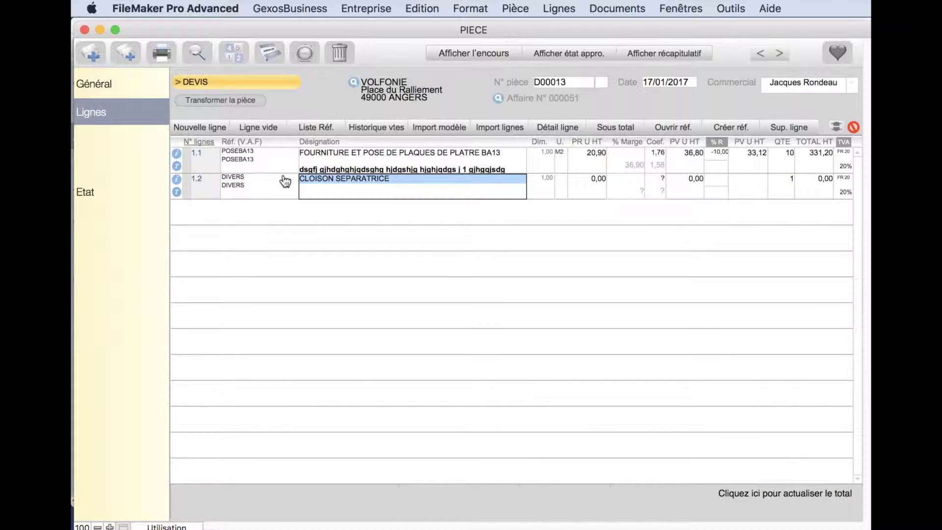
pyautogui.click(457, 6)
pyautogui.moveTo(465, 39)
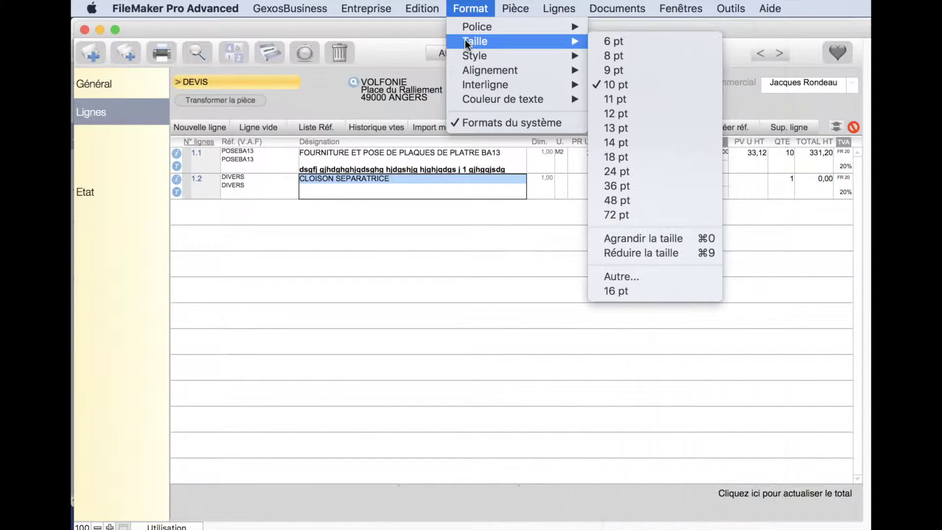
pyautogui.click(635, 143)
pyautogui.click(469, 8)
pyautogui.moveTo(467, 55)
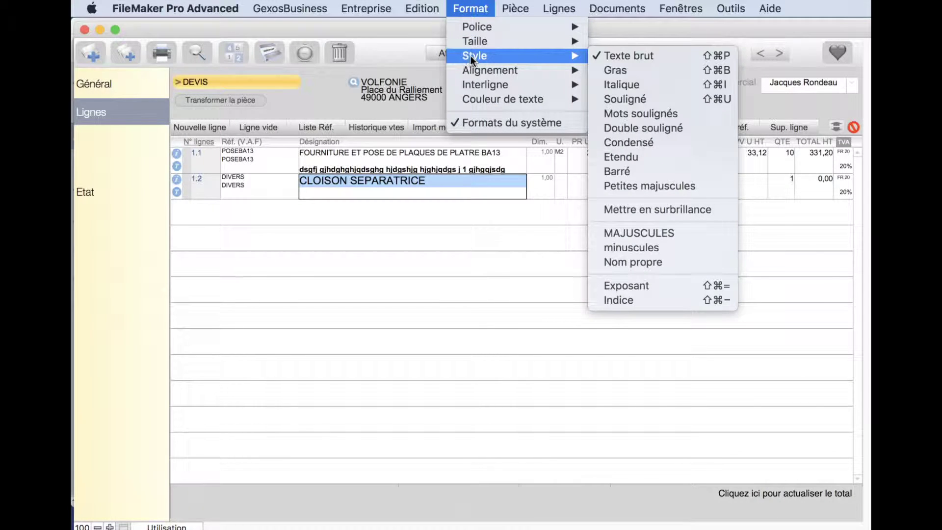
pyautogui.click(633, 70)
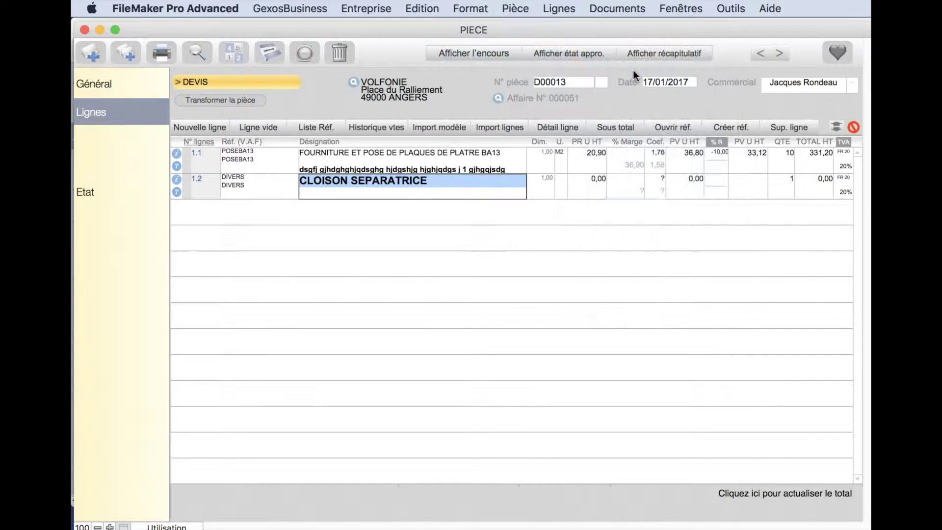
pyautogui.click(469, 8)
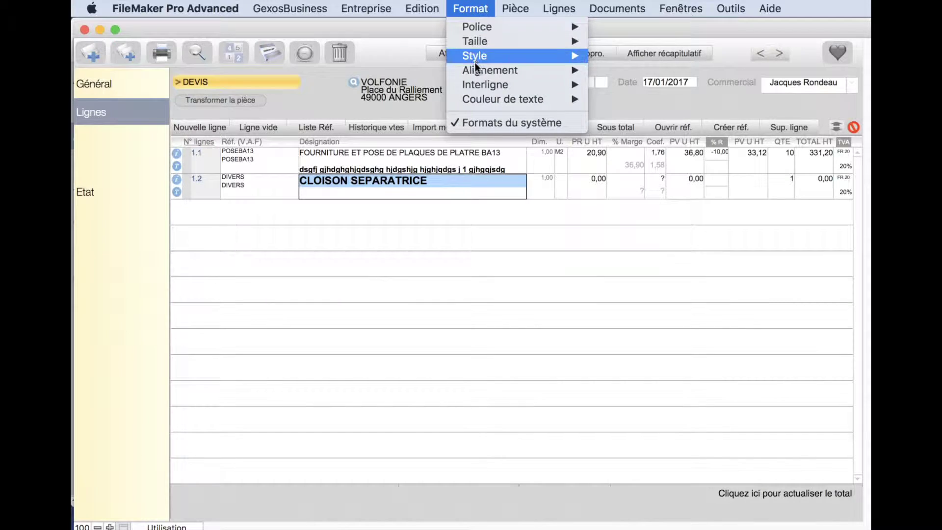
pyautogui.moveTo(482, 100)
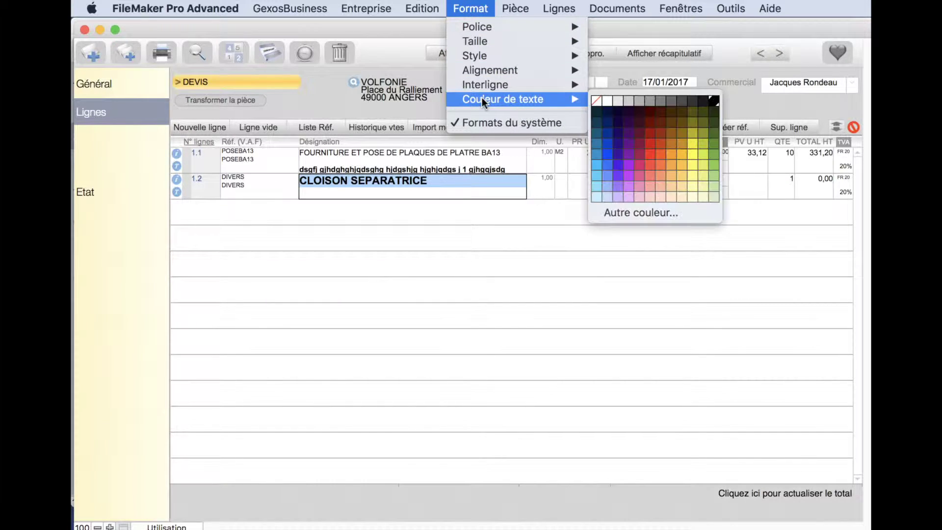
pyautogui.click(607, 143)
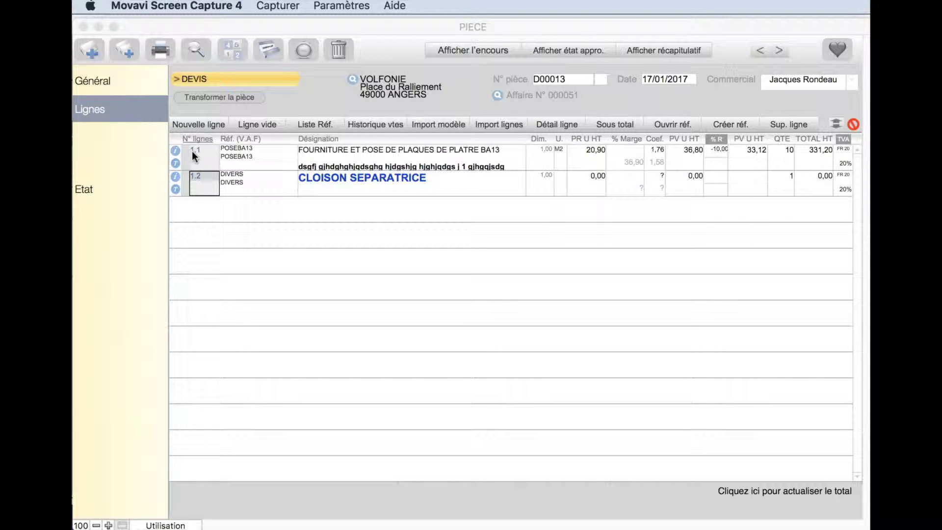
# - Renumber the CLOISON SEPARATRICE line as 1.0 and sort the quote lines by line number
pyautogui.click(207, 182)
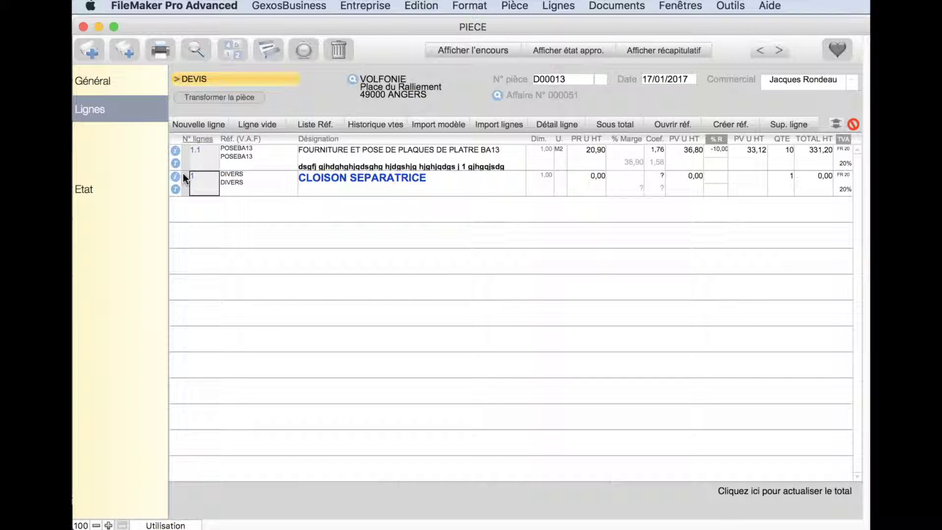
pyautogui.write('.')
pyautogui.click(195, 137)
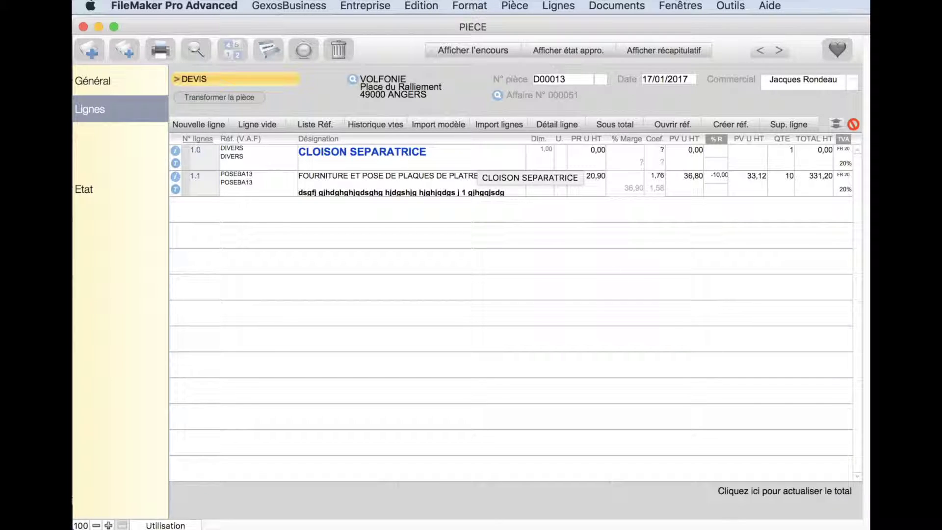
pyautogui.press('alt+super+2')
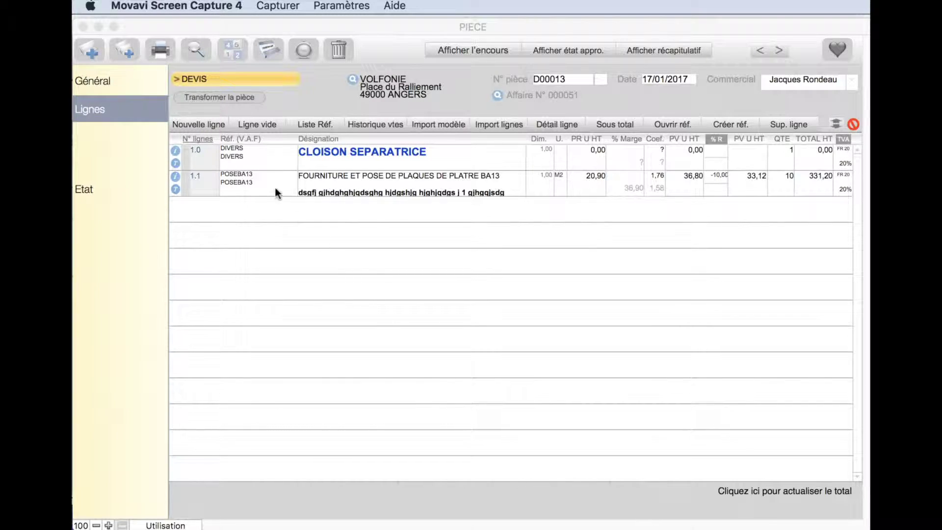
# - List the whole article library and add the BESLM20/5 screw clamp (PRESSE A VIS EN ALLIAGE) to the quote
pyautogui.click(202, 124)
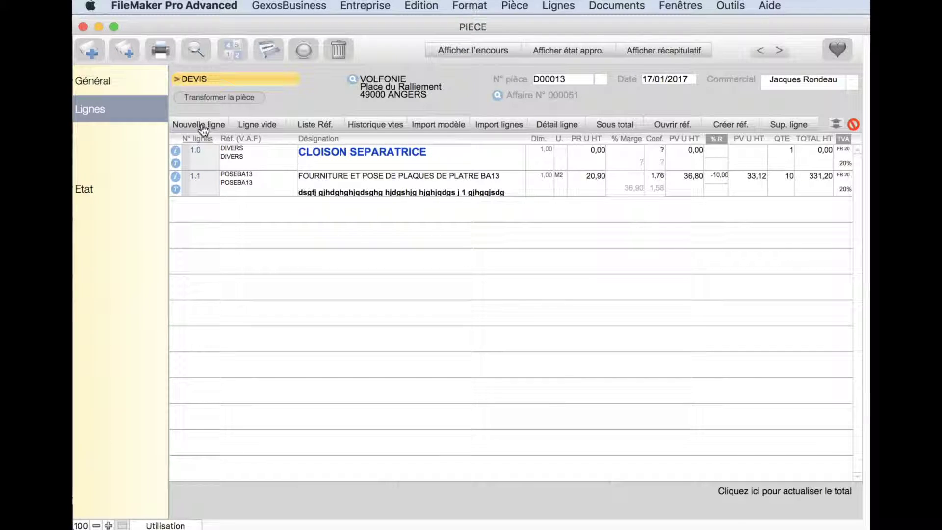
pyautogui.click(203, 125)
pyautogui.click(576, 322)
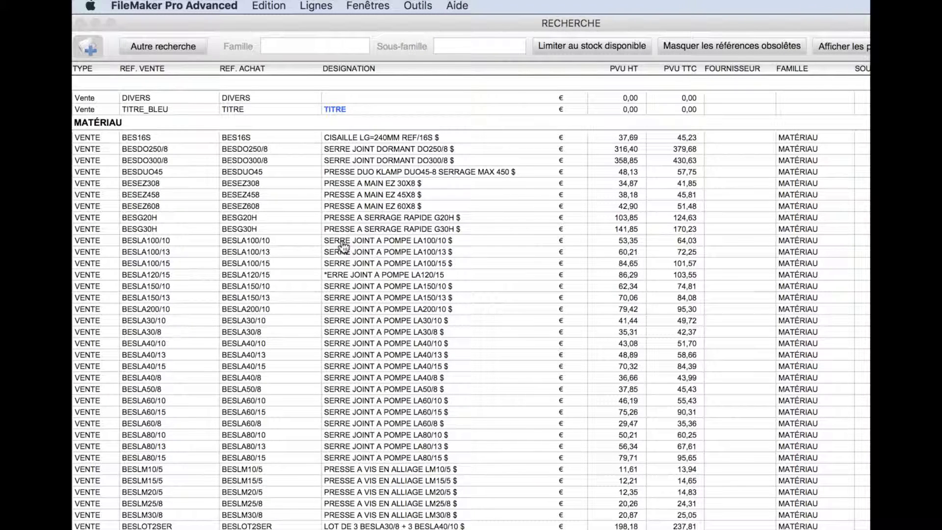
pyautogui.click(358, 493)
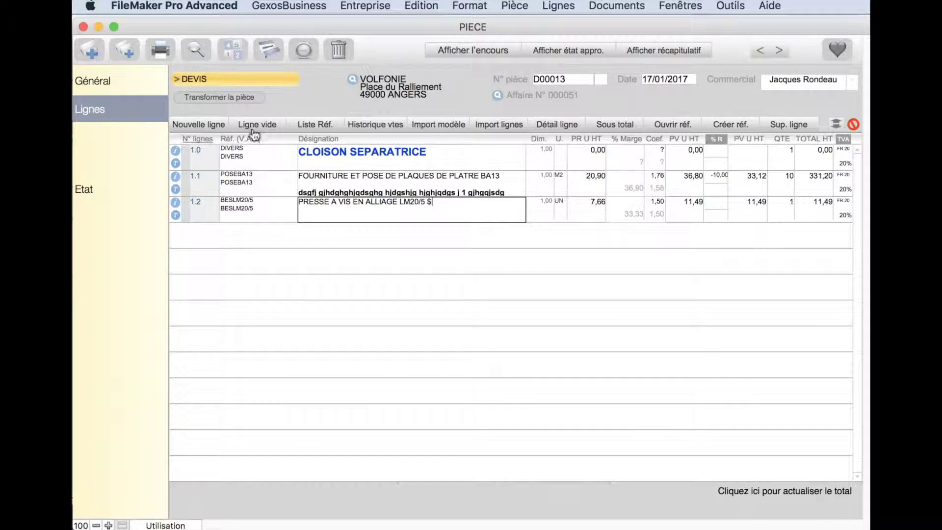
# - Add the BESG30H quick clamp (PRESSE A SERRAGE RAPIDE) from the article library as another quote line
pyautogui.click(203, 123)
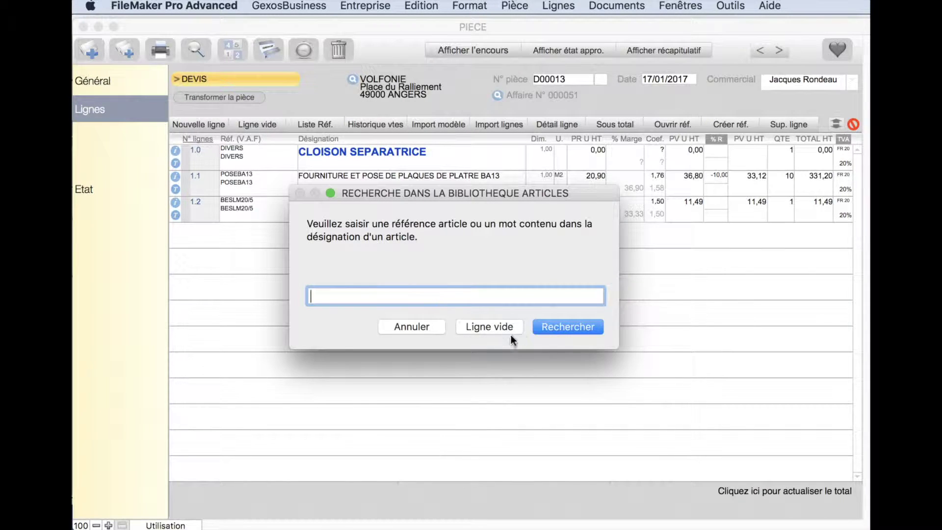
pyautogui.click(550, 329)
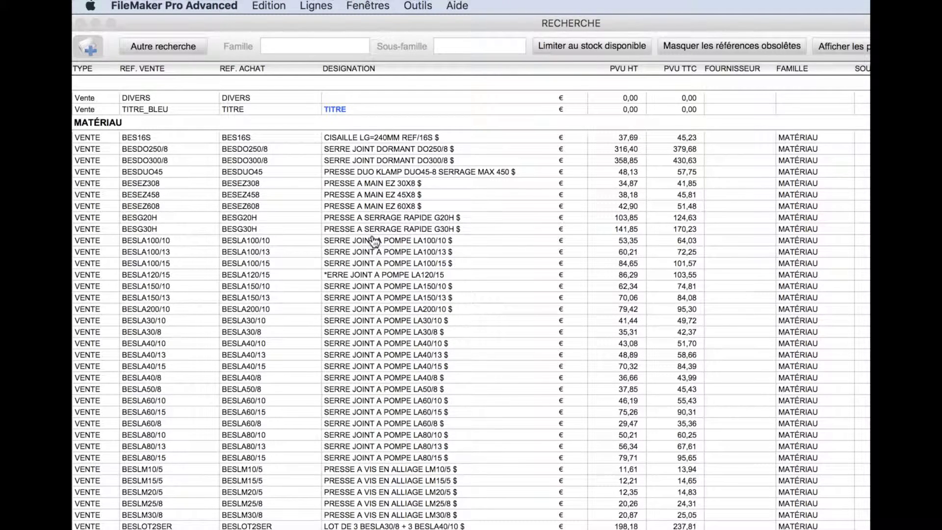
pyautogui.click(373, 230)
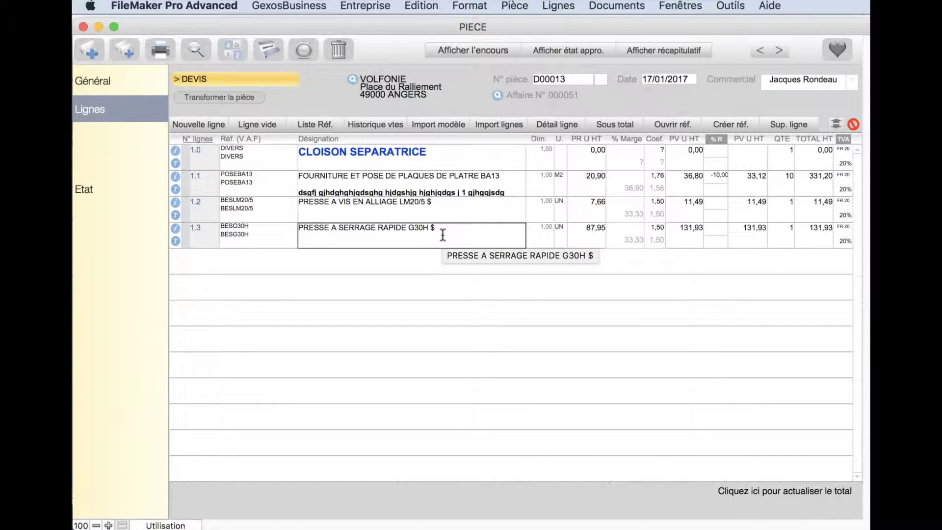
# - Insert a subtotal for the lines whose index starts with 1 and change its designation to "Sous total cloison"
pyautogui.click(612, 126)
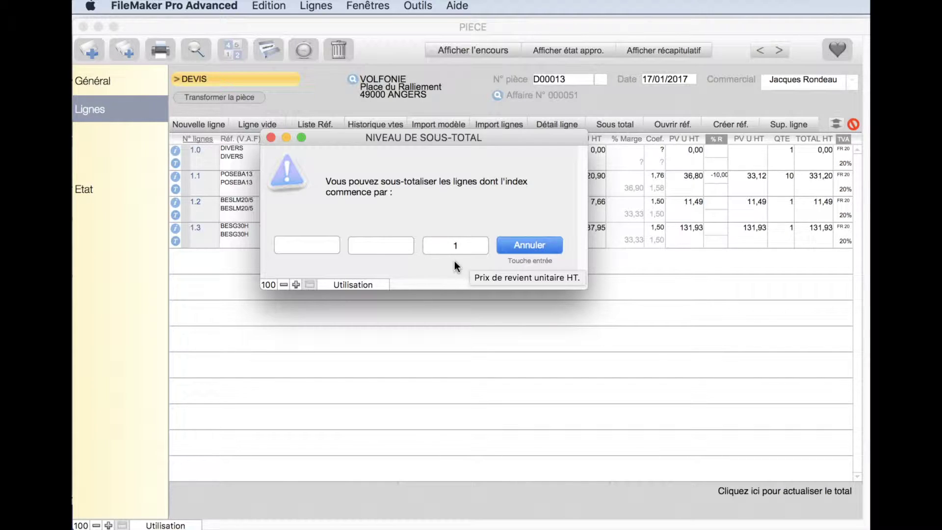
pyautogui.click(452, 247)
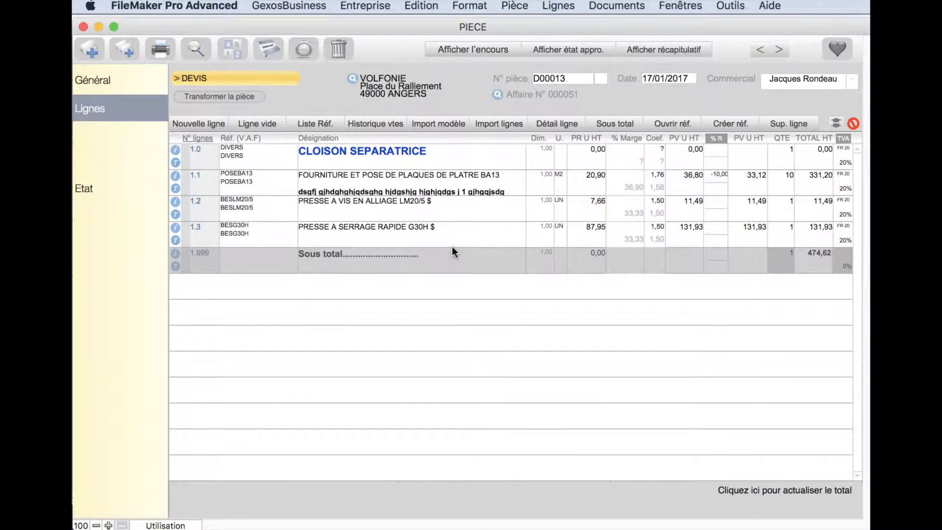
pyautogui.click(401, 255)
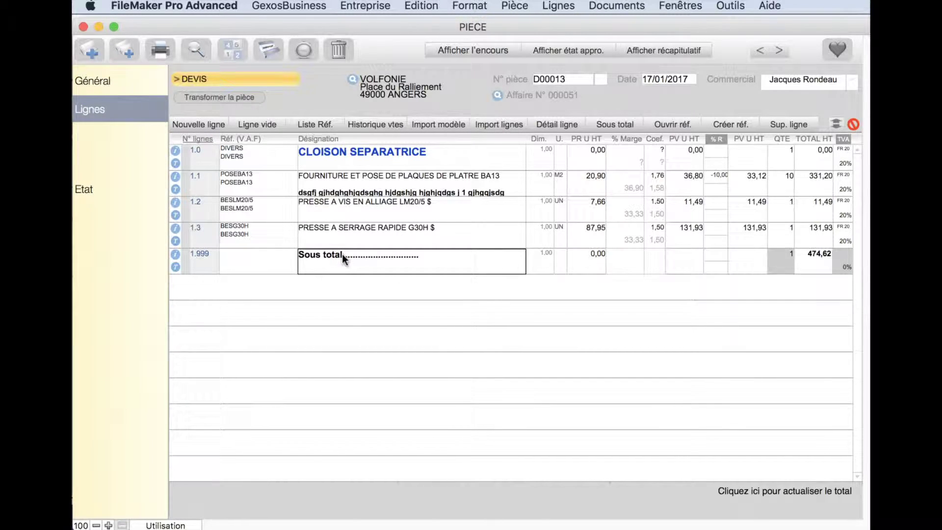
pyautogui.write('cloison')
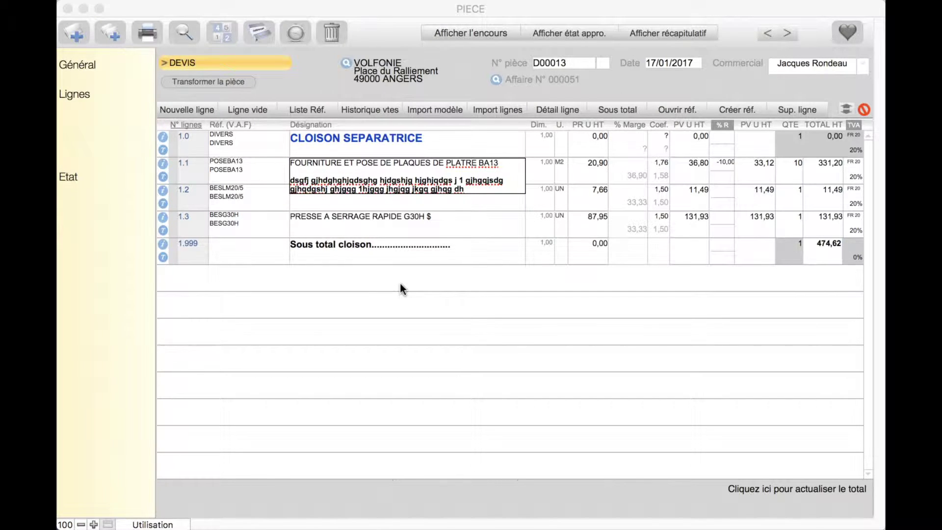
# - Examine the plasterboard line's price details and its Qté and Prix print-masking options, and validate and close the line
pyautogui.click(162, 163)
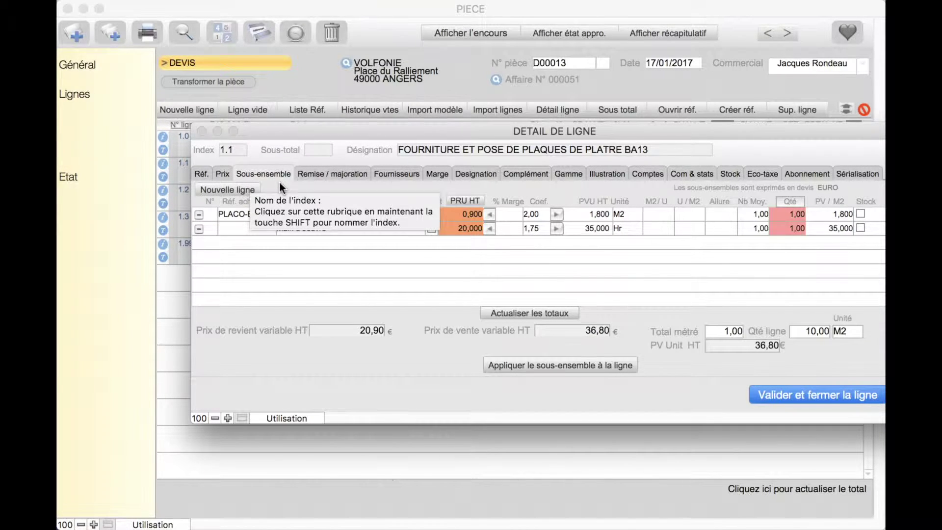
pyautogui.click(224, 174)
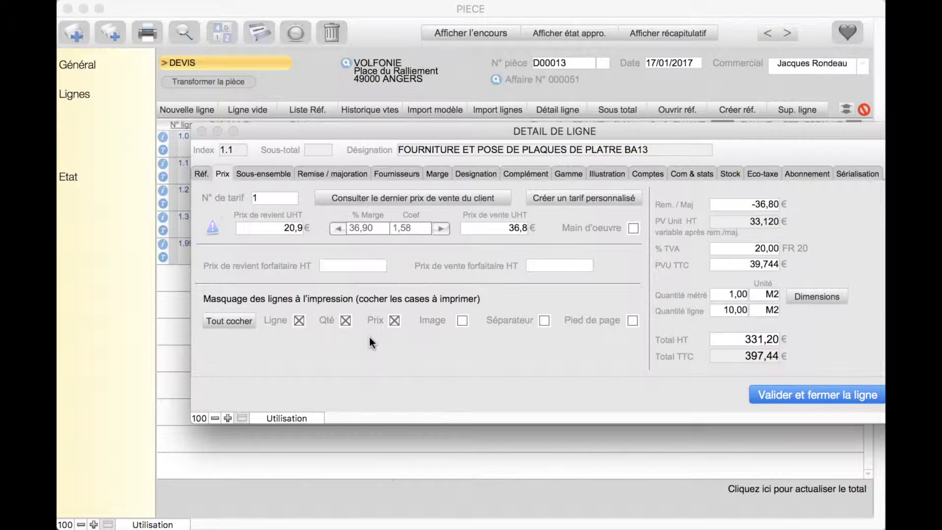
pyautogui.click(347, 321)
pyautogui.click(394, 321)
pyautogui.click(778, 395)
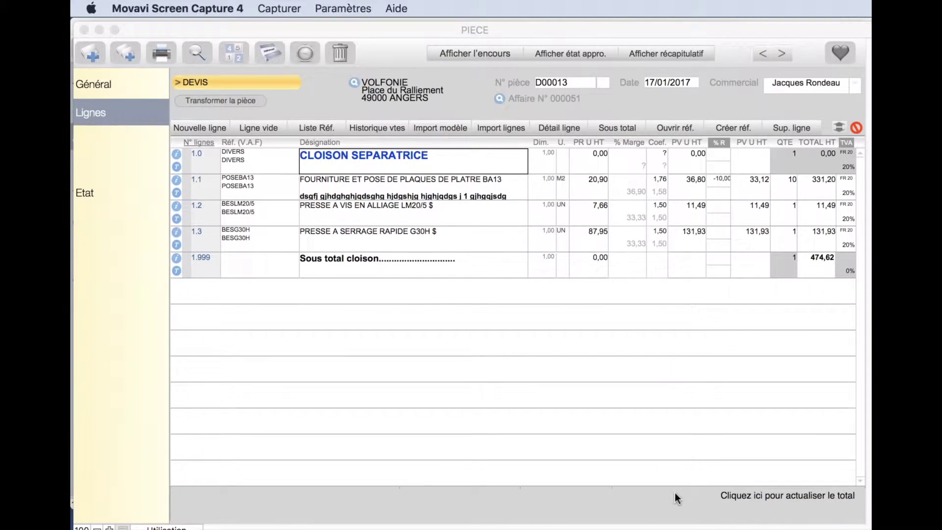
# - Refresh the quote's totals and open its print preview with the BTP_DEVIS model
pyautogui.click(684, 492)
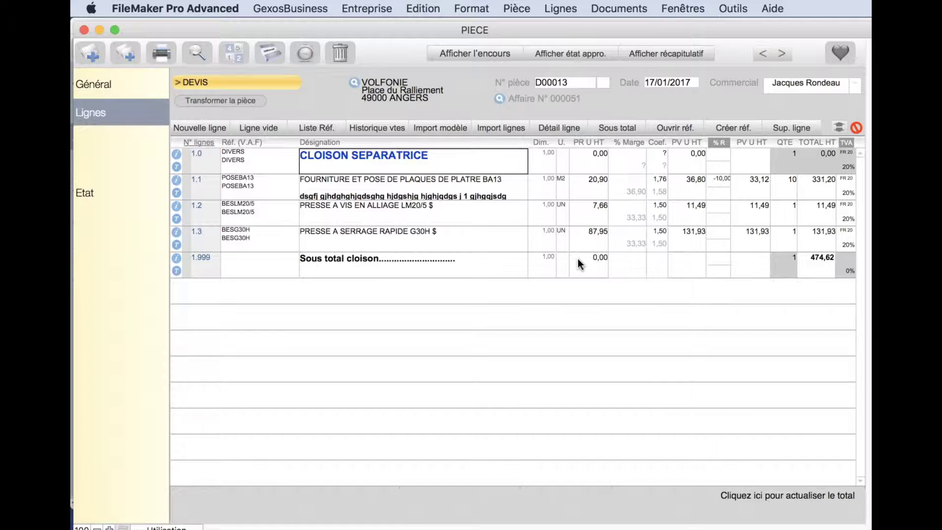
pyautogui.click(516, 7)
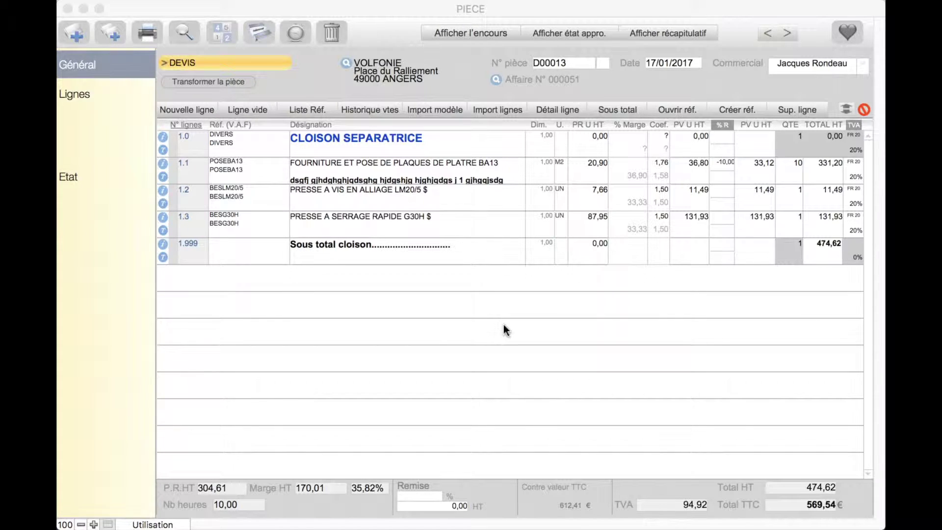
pyautogui.click(143, 30)
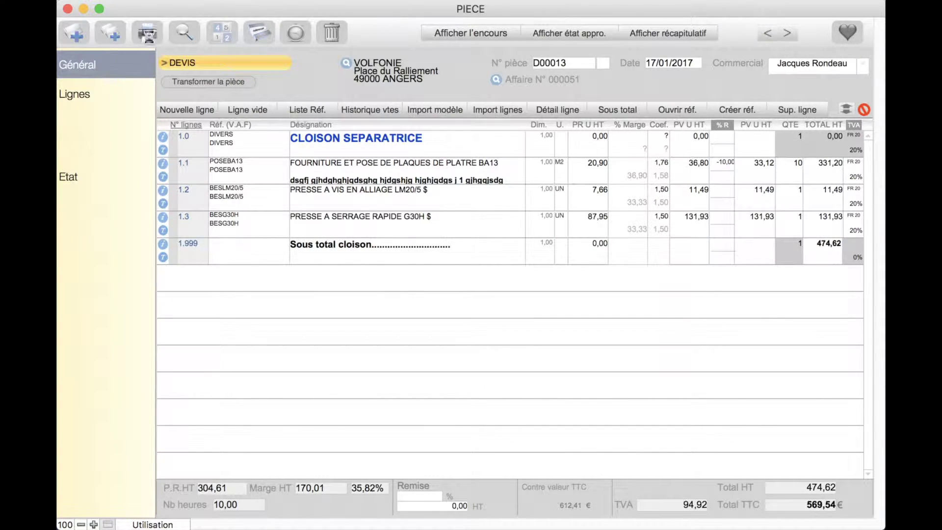
pyautogui.click(143, 30)
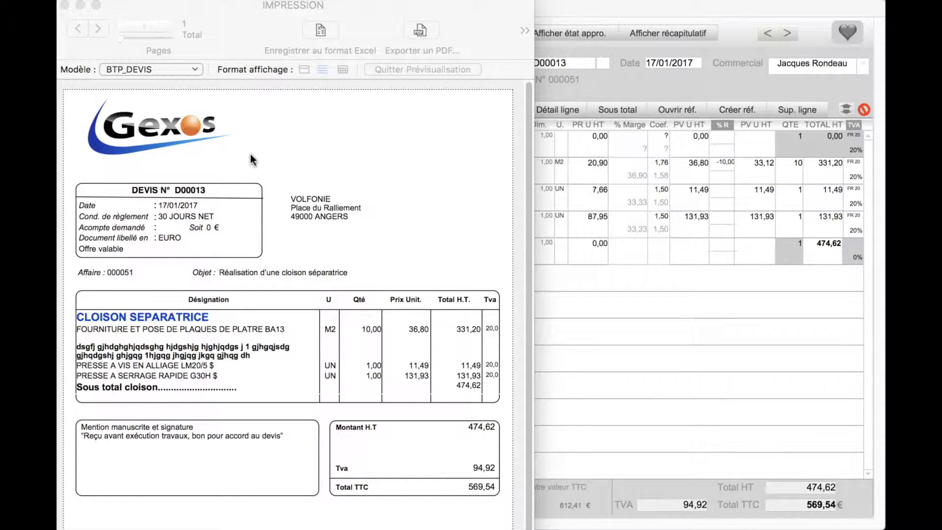
# - Examine the print model categories available for the quote preview, such as BATIMENT, and leave the model list
pyautogui.click(143, 67)
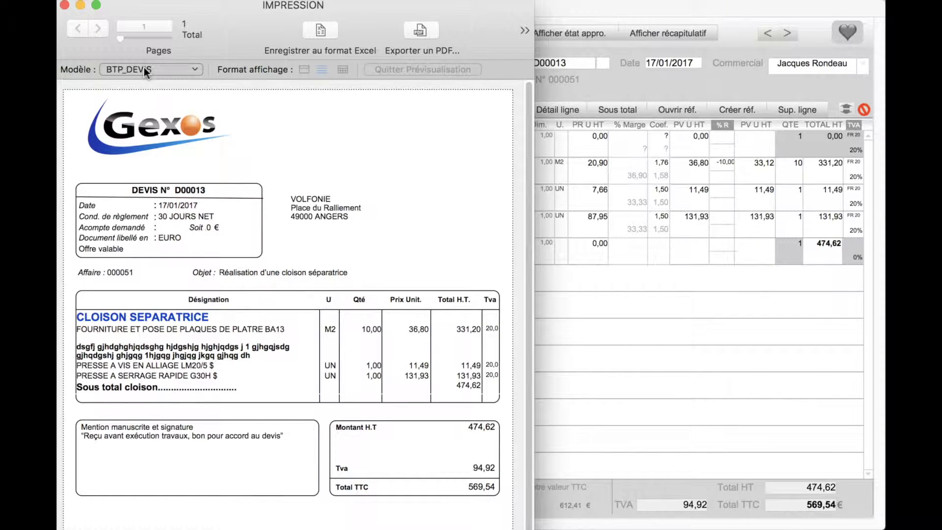
pyautogui.click(143, 69)
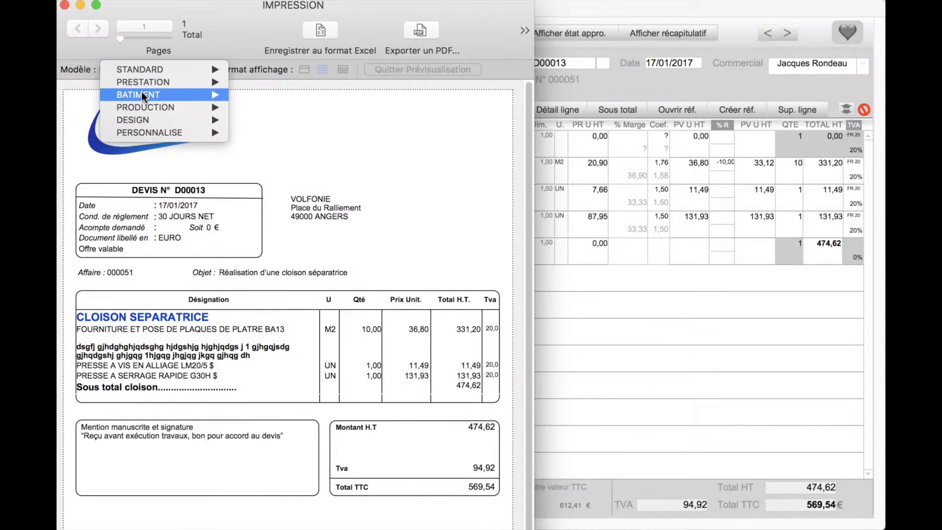
pyautogui.moveTo(146, 92)
pyautogui.click(287, 106)
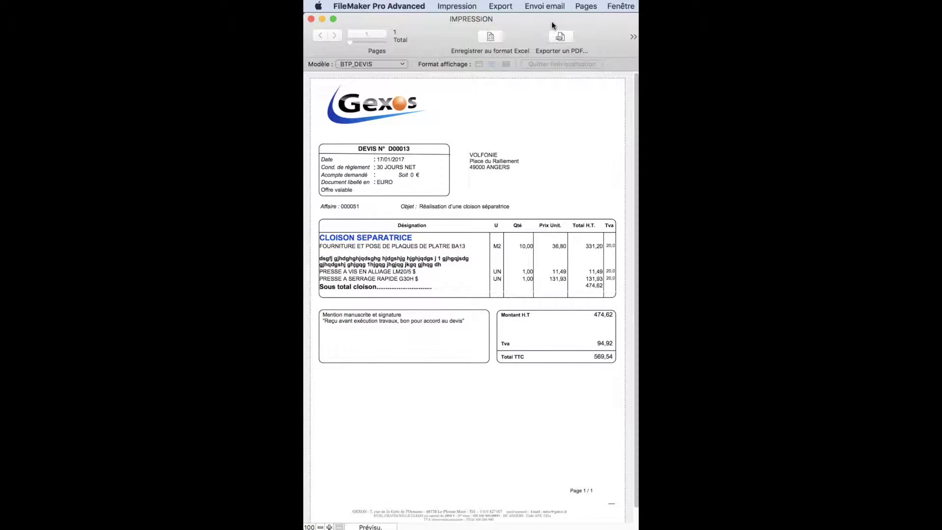
# - Attach the quote as a PDF named D00013 to a new email and place the insertion point in the subject
pyautogui.click(540, 6)
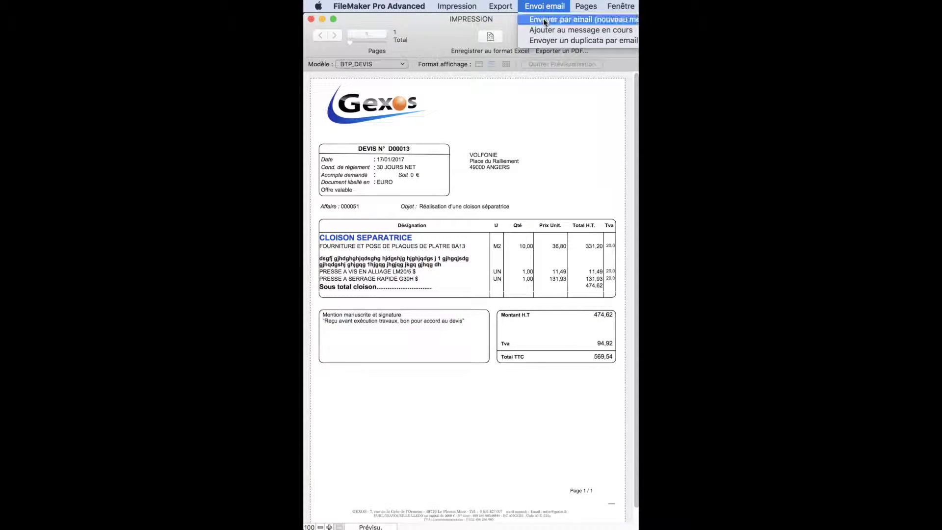
pyautogui.click(544, 19)
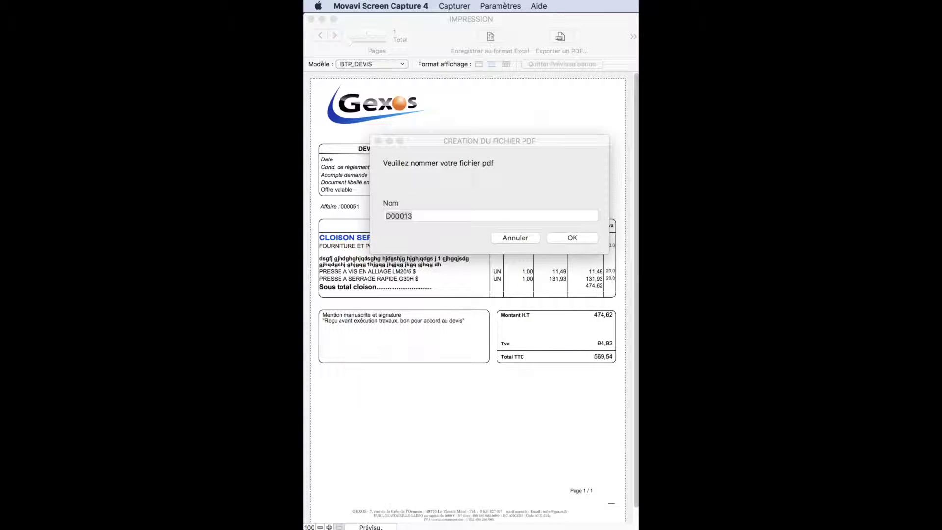
pyautogui.press('Return')
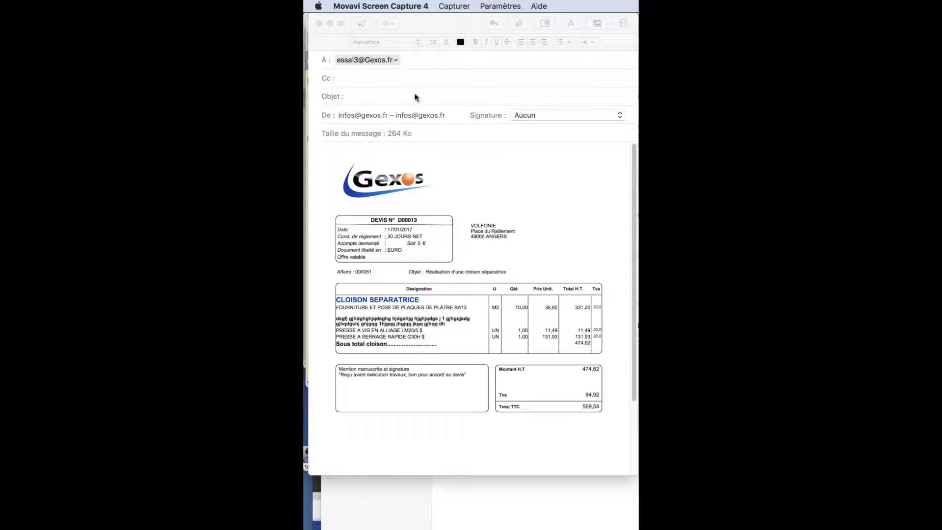
pyautogui.click(369, 95)
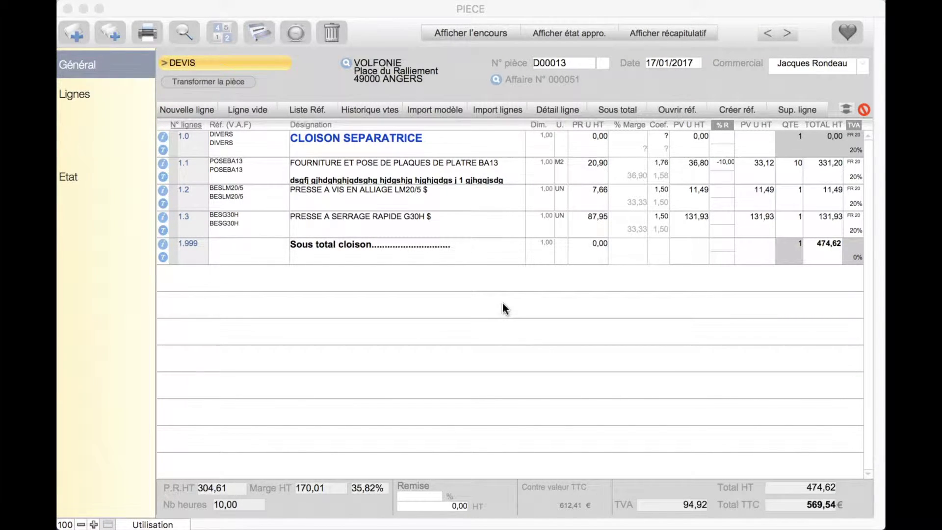
# - Examine the quote's récapitulatif of labour and materials in the Détail display
pyautogui.click(649, 33)
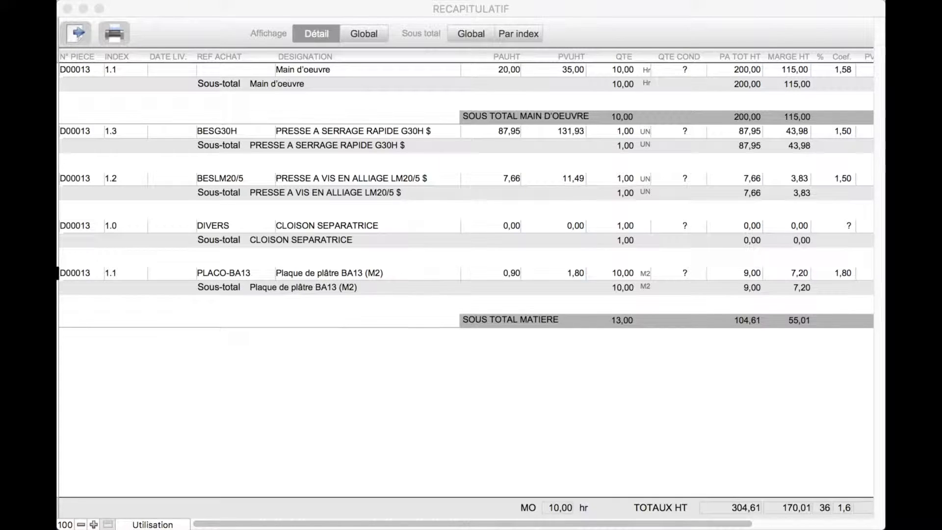
pyautogui.click(114, 33)
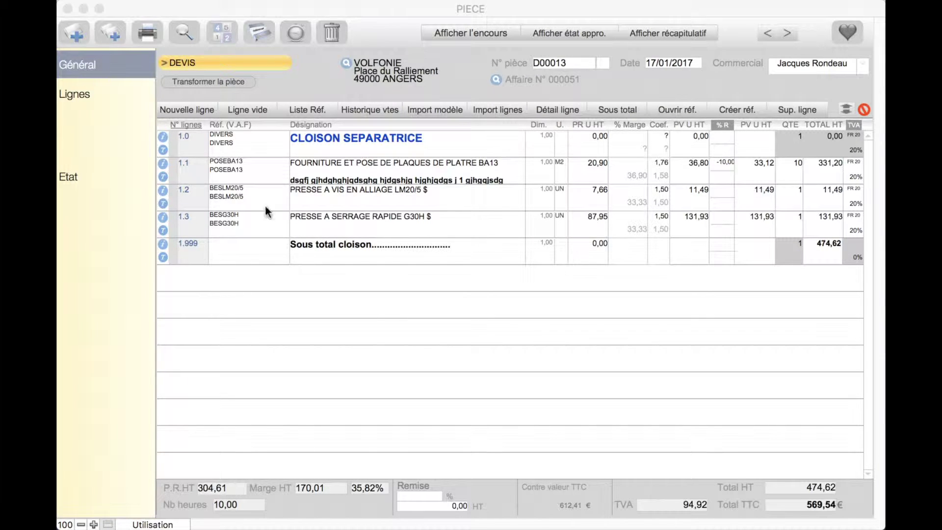
# - Transform the quote into a COMMANDE
pyautogui.click(205, 63)
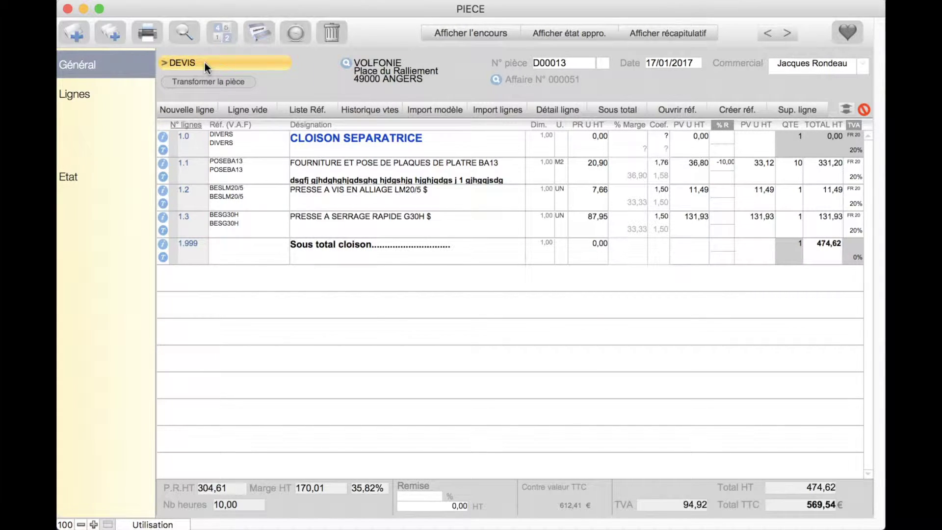
pyautogui.click(204, 63)
pyautogui.click(202, 87)
pyautogui.click(302, 63)
pyautogui.click(744, 329)
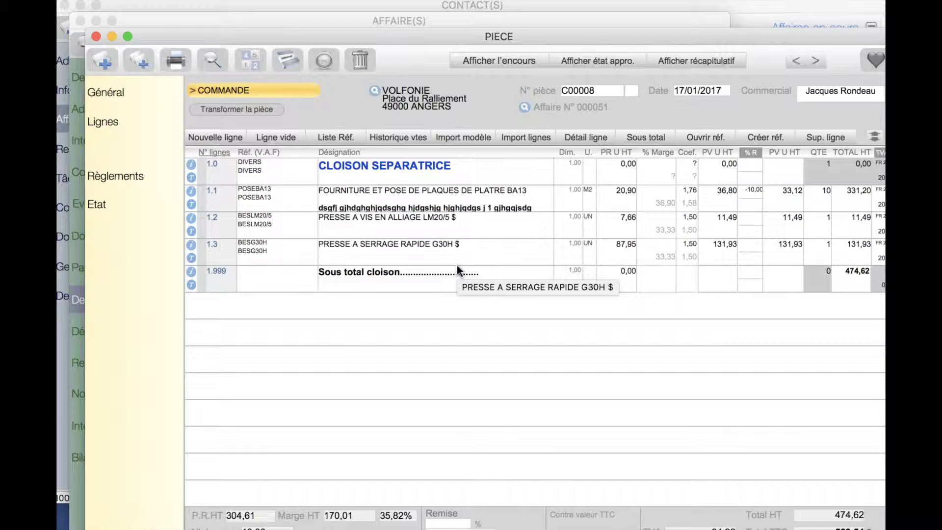
# - Transform the order into a SITUATION invoice
pyautogui.click(227, 86)
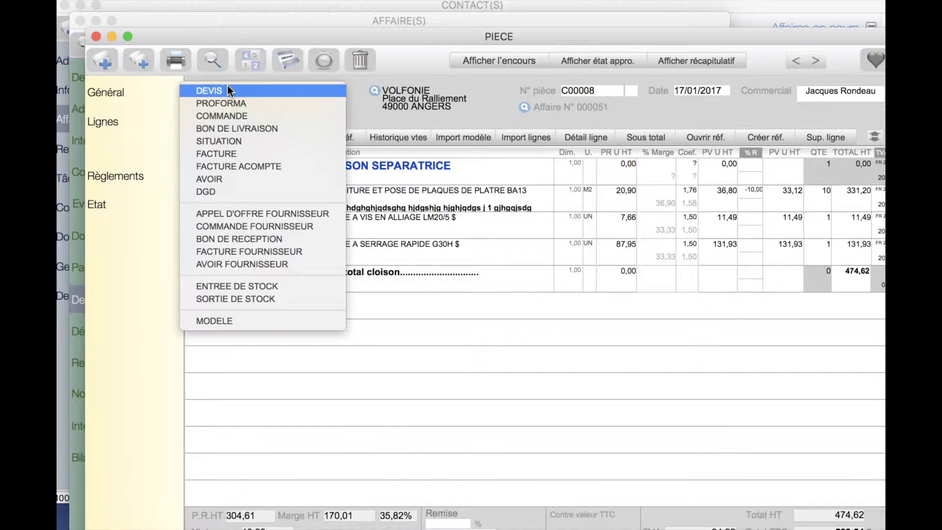
pyautogui.click(226, 154)
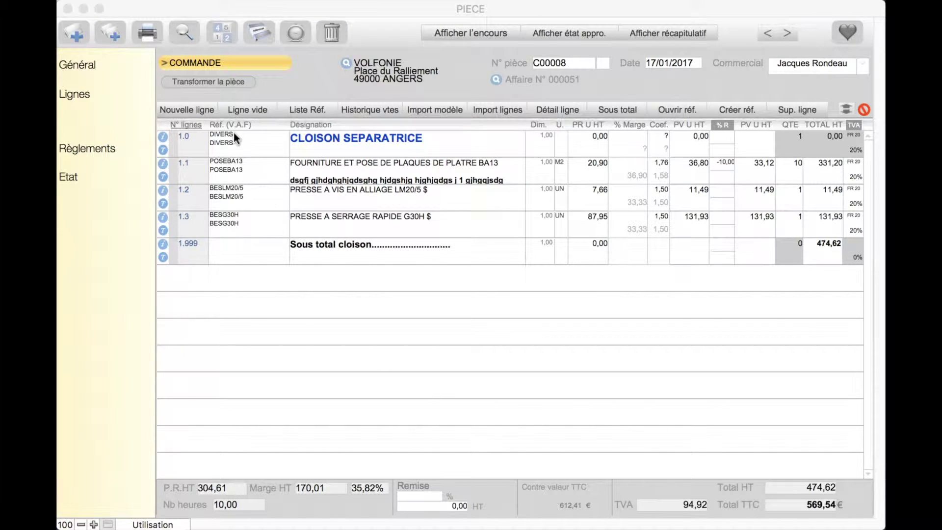
pyautogui.click(199, 61)
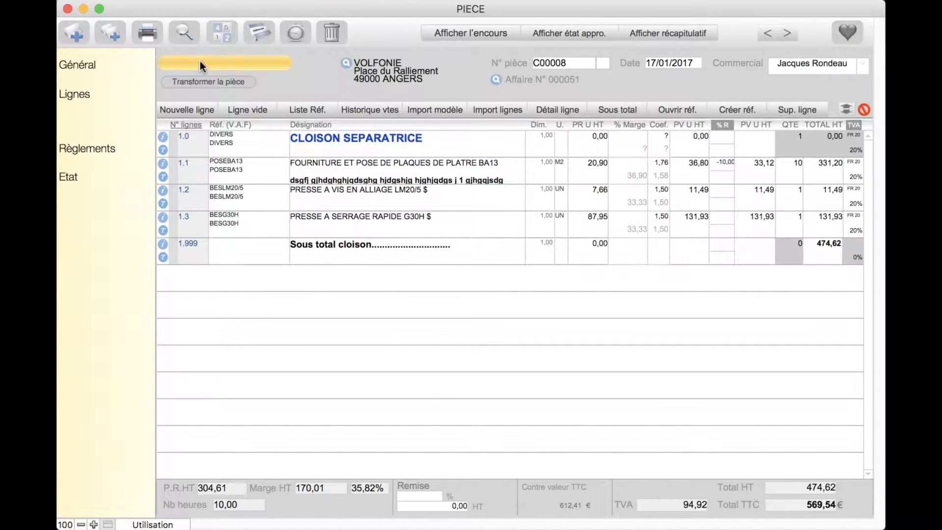
pyautogui.click(200, 61)
pyautogui.click(195, 111)
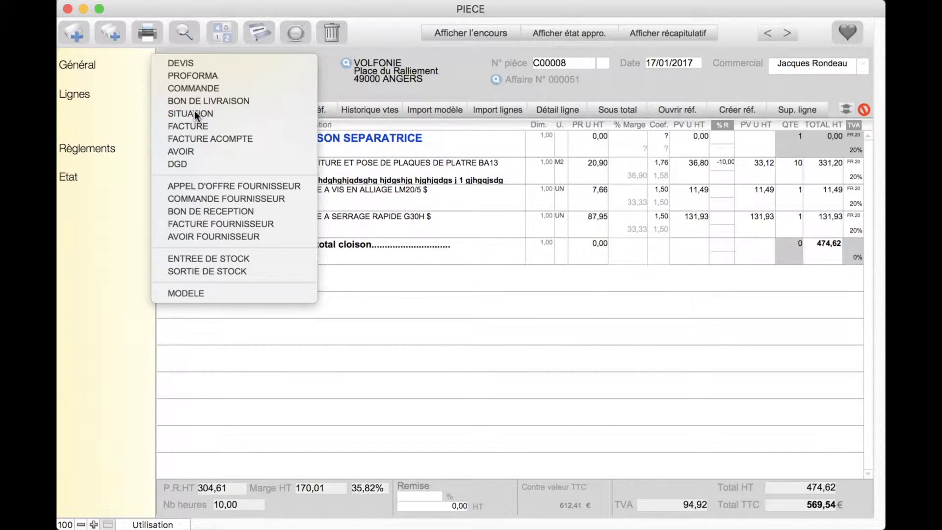
pyautogui.click(300, 64)
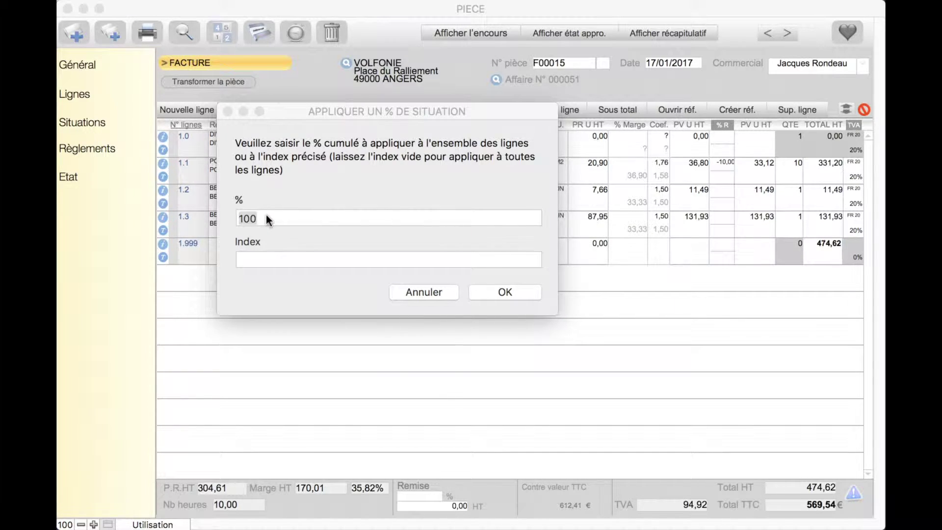
# - Apply a cumulative situation percentage of 30 to all invoice lines, leaving the index empty
pyautogui.click(274, 219)
pyautogui.write('30')
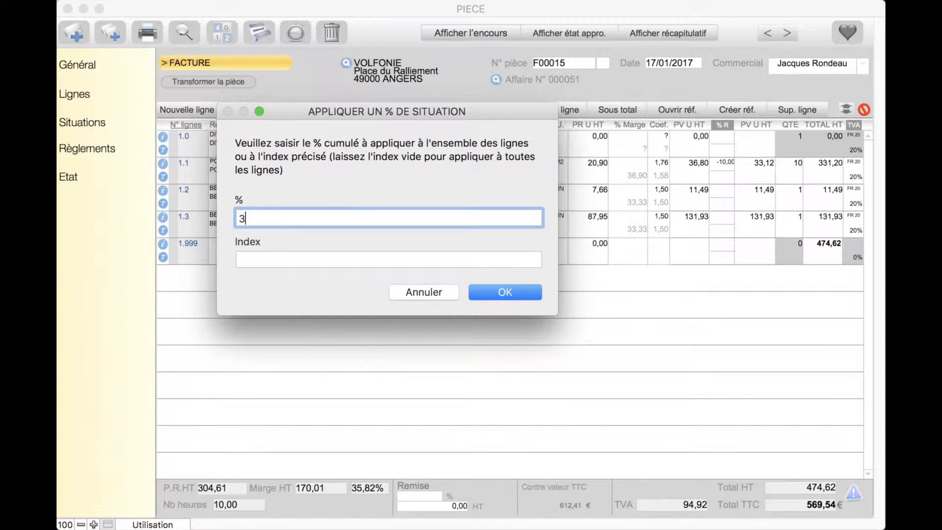
pyautogui.click(501, 292)
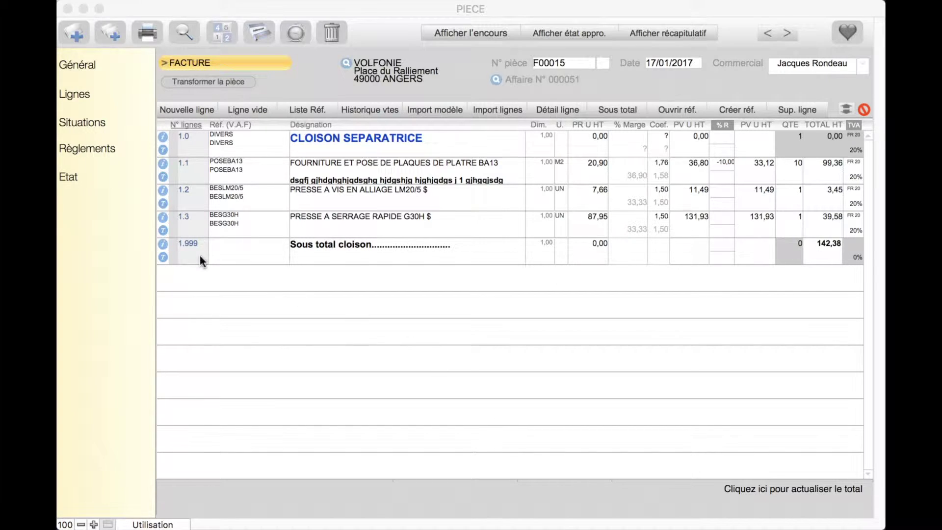
# - In the invoice's situations, set line 1.2's cumulative percentage to 50 and start printing the invoice
pyautogui.click(76, 127)
pyautogui.click(77, 127)
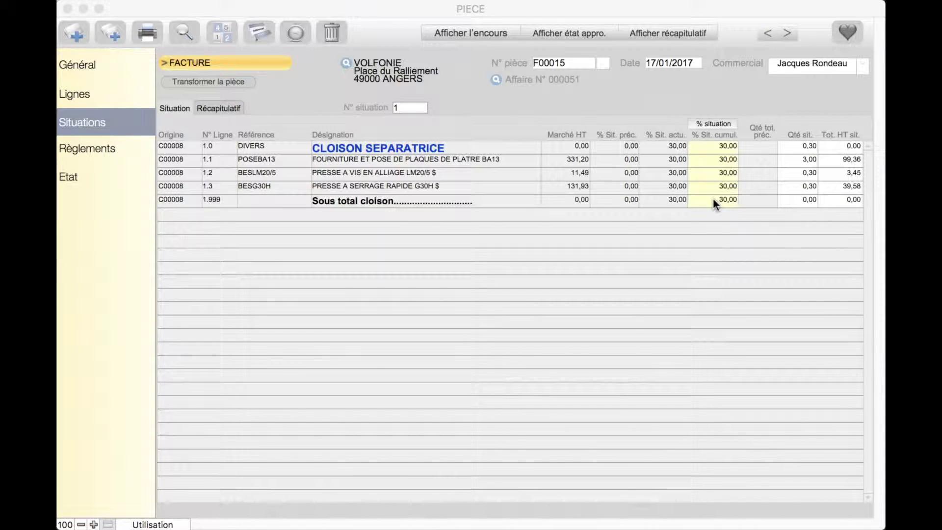
pyautogui.click(709, 169)
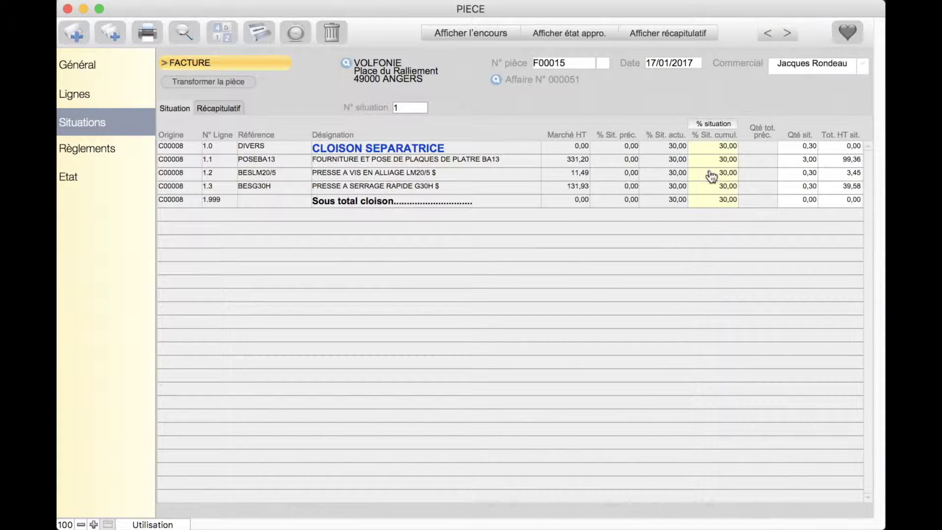
pyautogui.click(710, 169)
pyautogui.write('50')
pyautogui.press('Return')
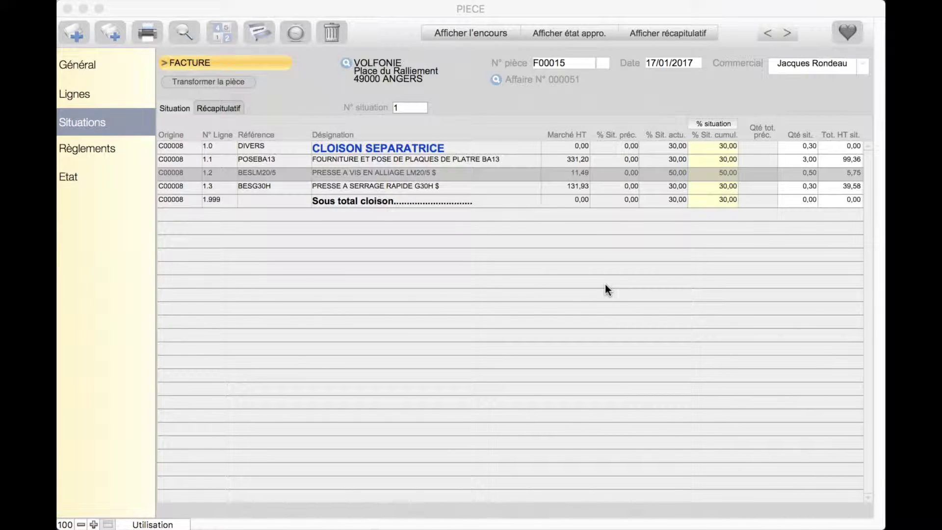
pyautogui.click(146, 30)
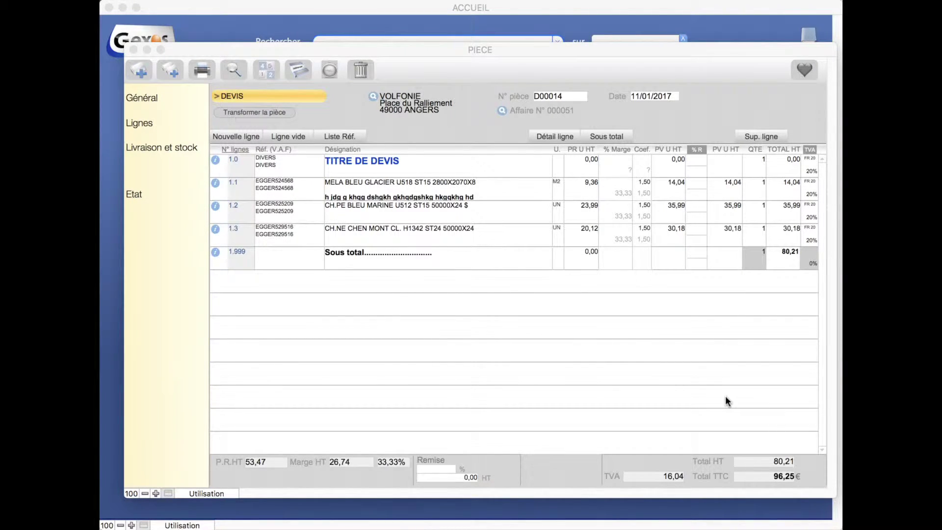
# - Open the affair linked to the VOLFONIE quote and examine its lists of quotes, orders and invoices
pyautogui.click(502, 110)
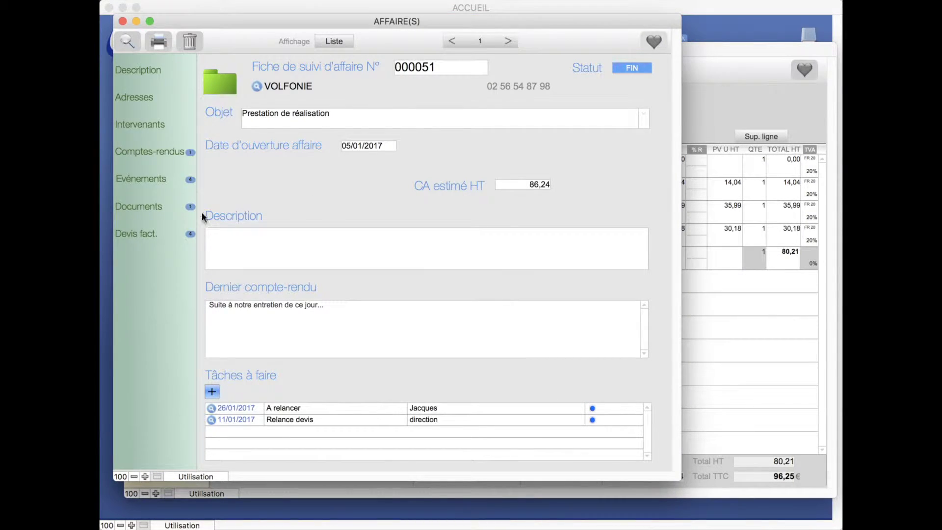
pyautogui.click(133, 236)
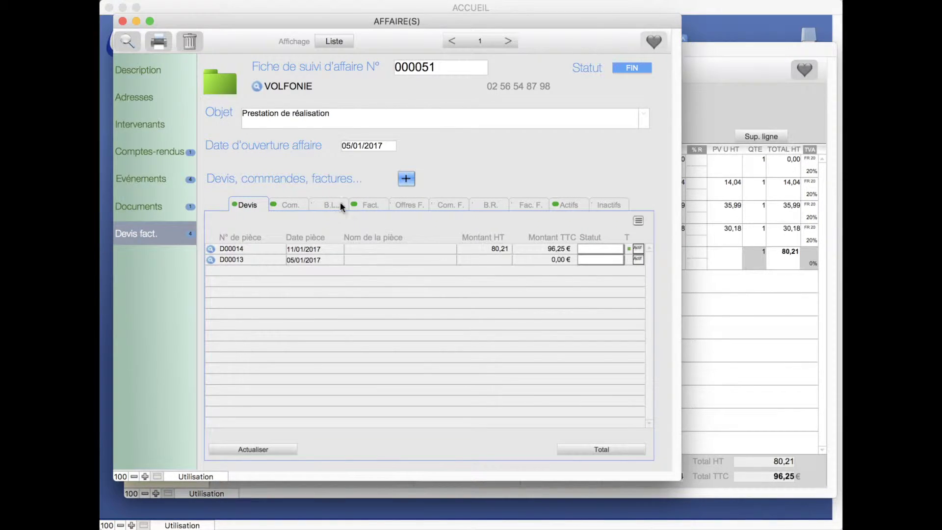
pyautogui.click(279, 204)
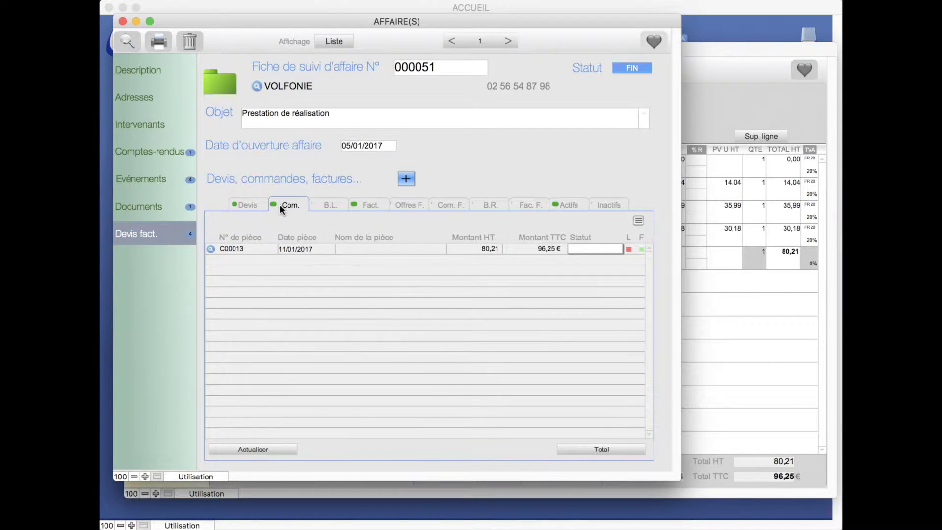
pyautogui.click(248, 204)
pyautogui.click(281, 205)
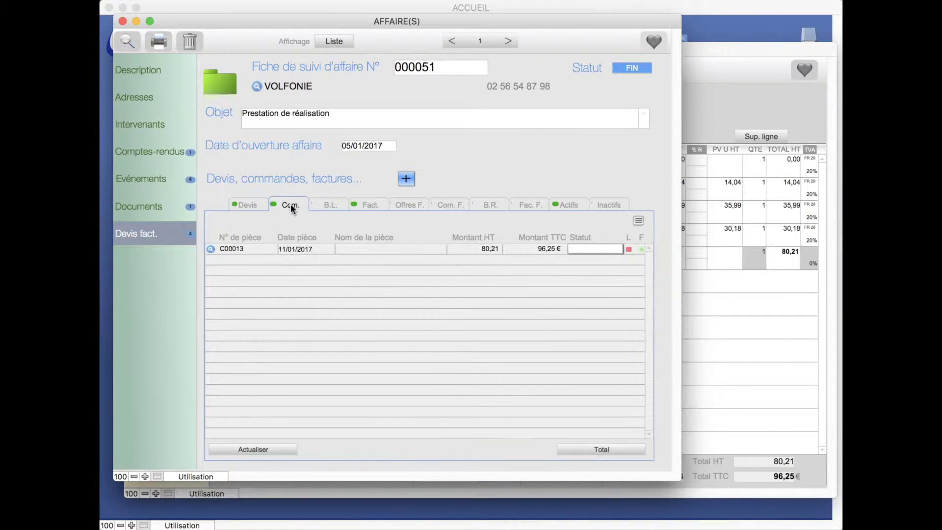
pyautogui.click(368, 207)
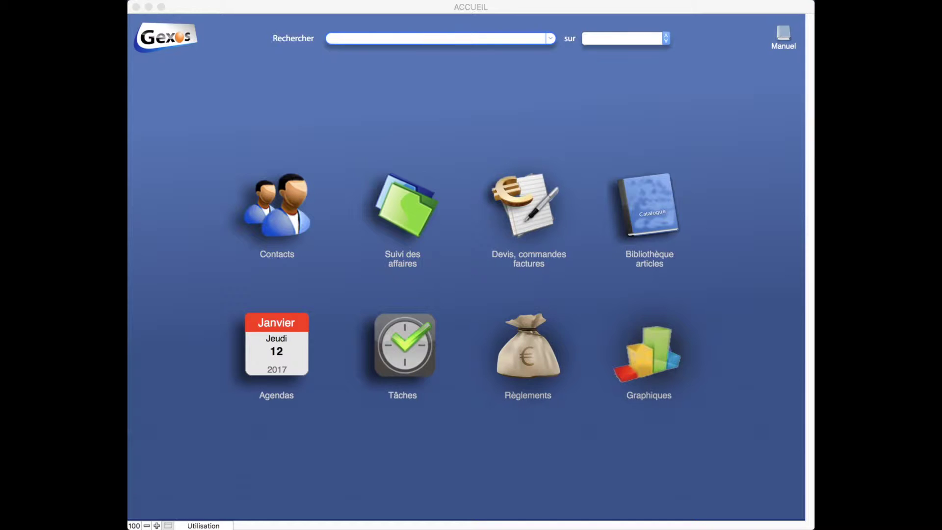
# - Open the article library and view the purchase references (Achats), and return to the sales references (Ventes)
pyautogui.click(649, 213)
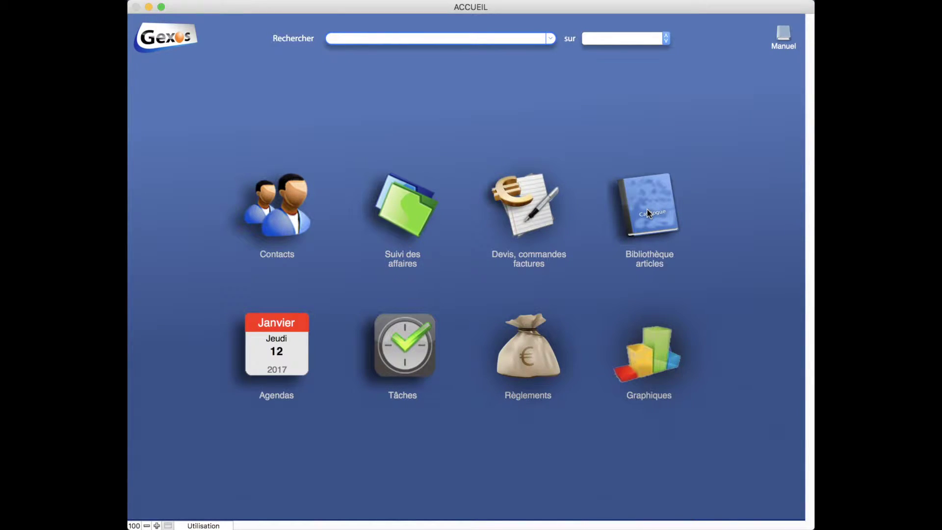
pyautogui.click(648, 213)
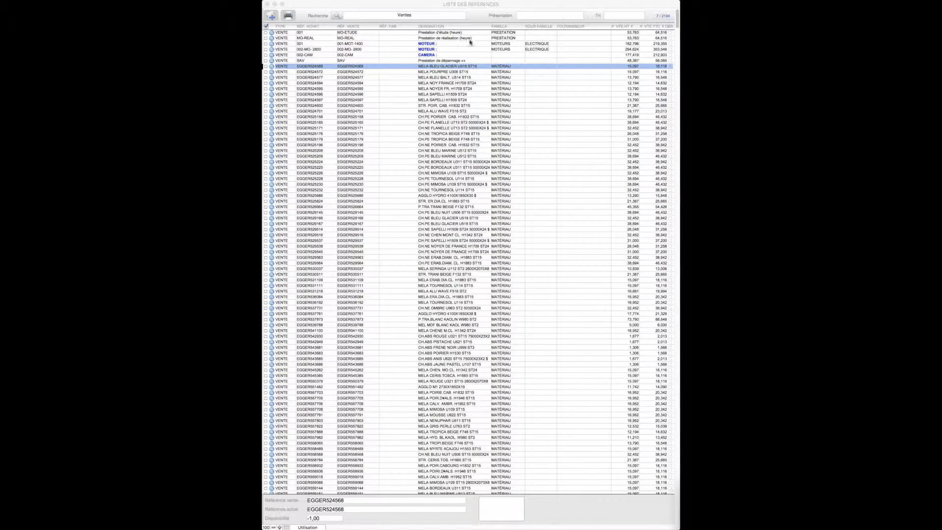
pyautogui.click(406, 16)
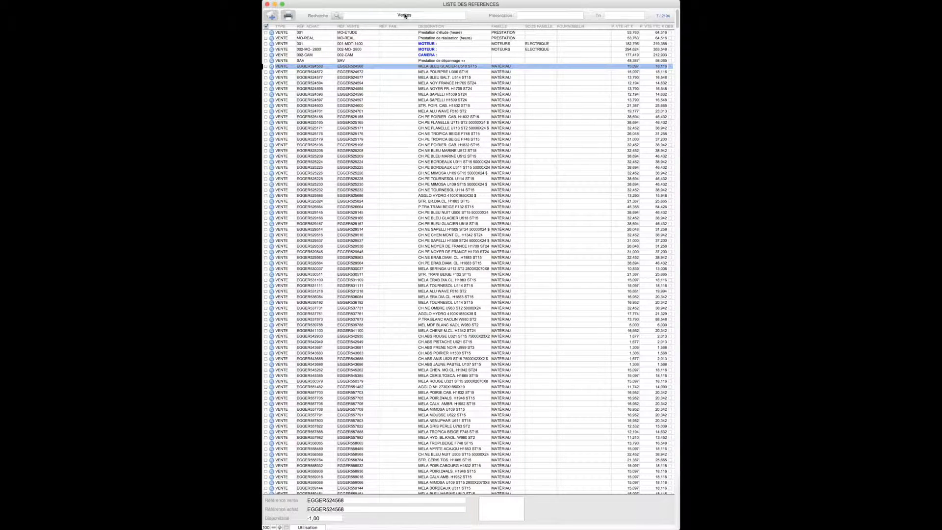
pyautogui.click(404, 15)
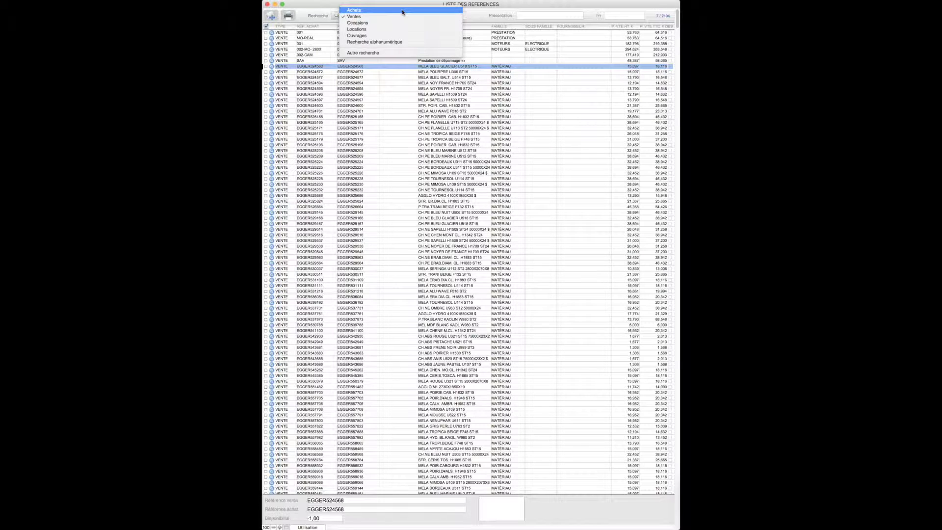
pyautogui.click(403, 11)
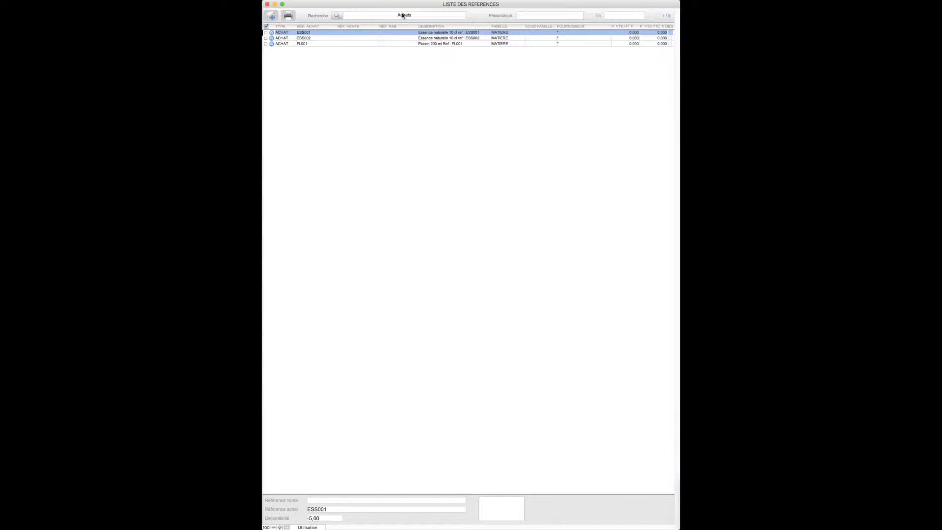
pyautogui.click(403, 16)
pyautogui.click(399, 22)
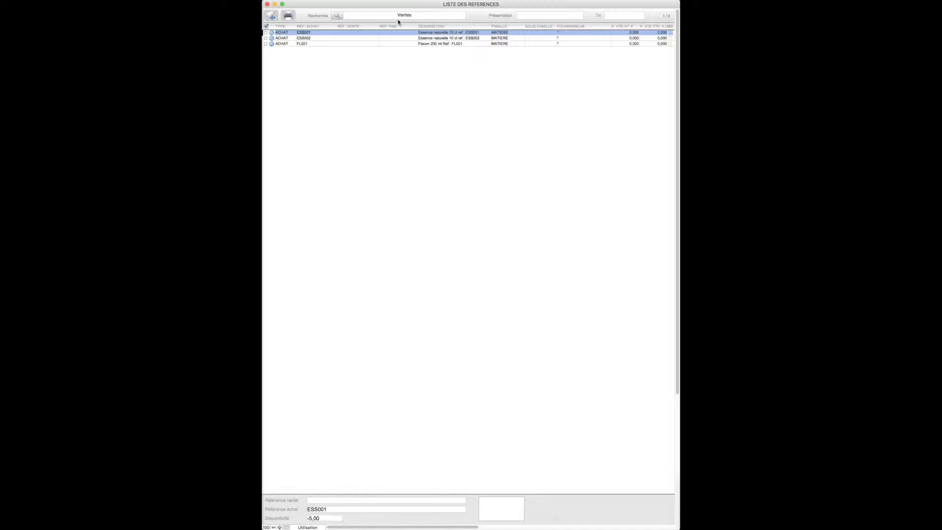
pyautogui.click(398, 20)
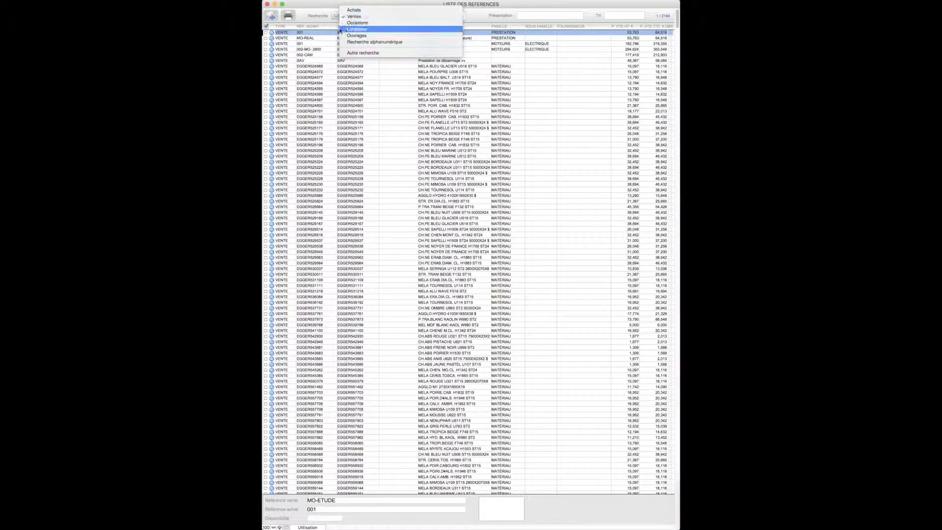
pyautogui.click(305, 6)
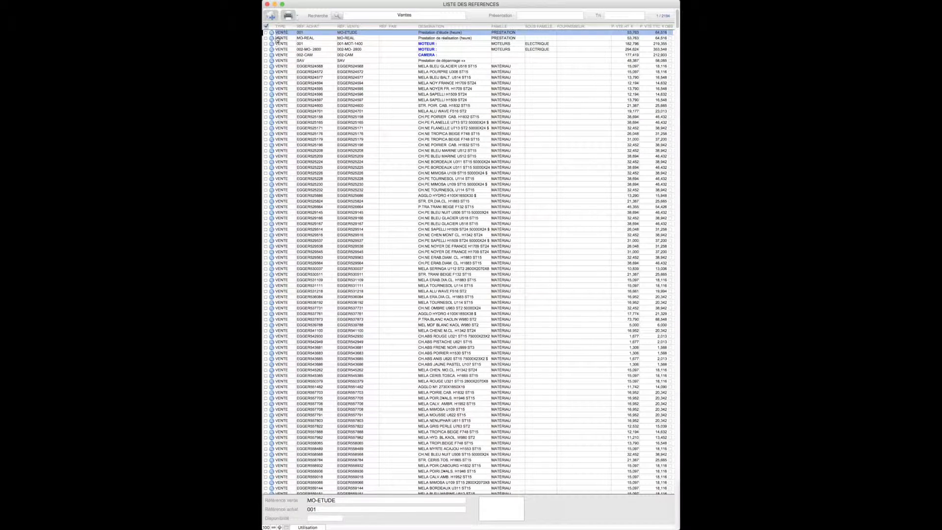
# - Open the sales reference EGGER524568 and examine its purchase and selling prices in the simple tariff
pyautogui.click(271, 67)
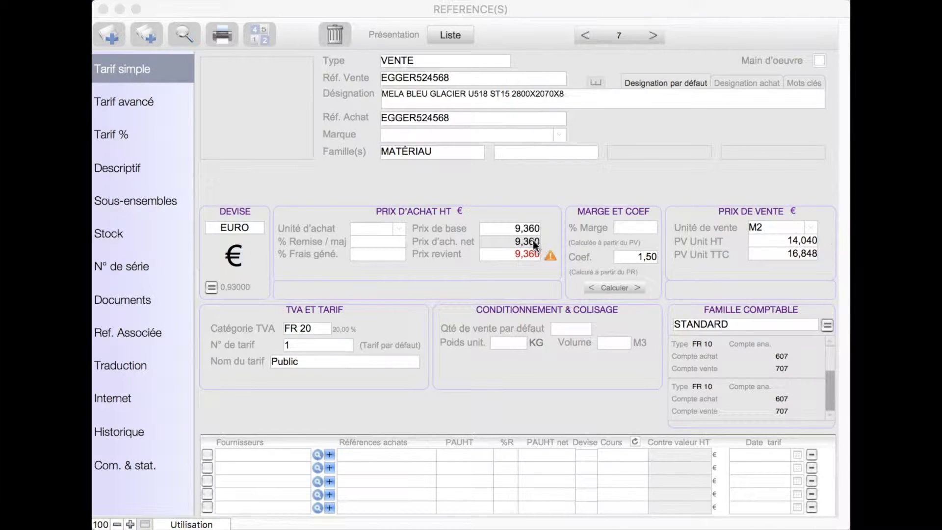
pyautogui.click(501, 232)
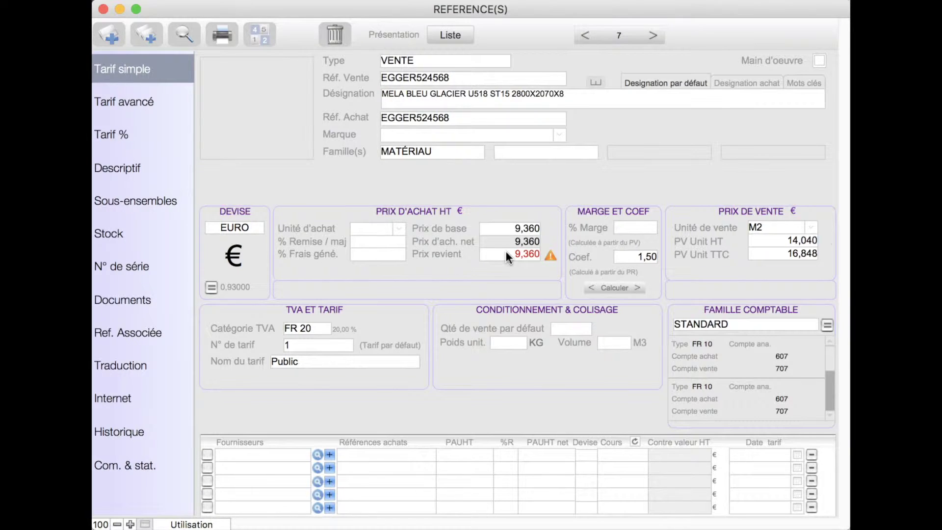
pyautogui.moveTo(506, 253)
pyautogui.moveTo(764, 243)
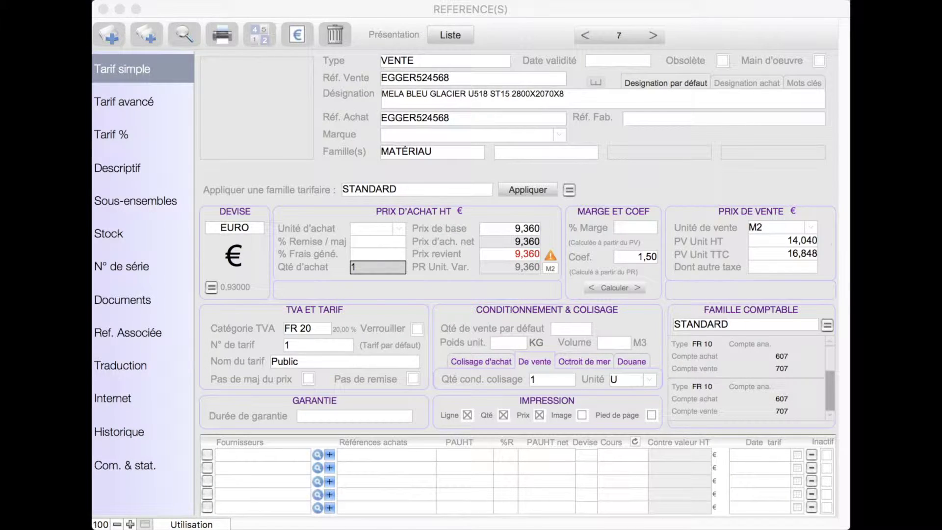
# - Search the address book for gexos and add GEXOS as the first supplier of reference EGGER524568
pyautogui.click(249, 454)
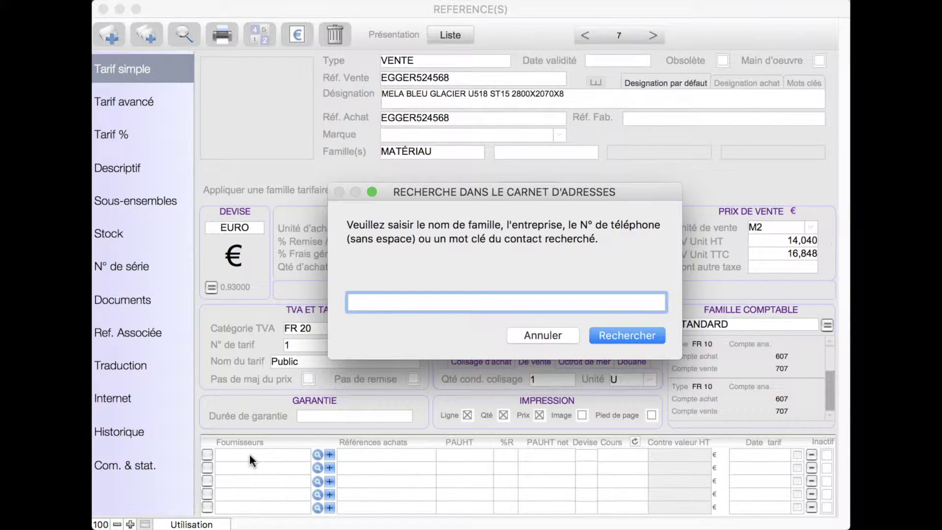
pyautogui.write('gexos')
pyautogui.press('Return')
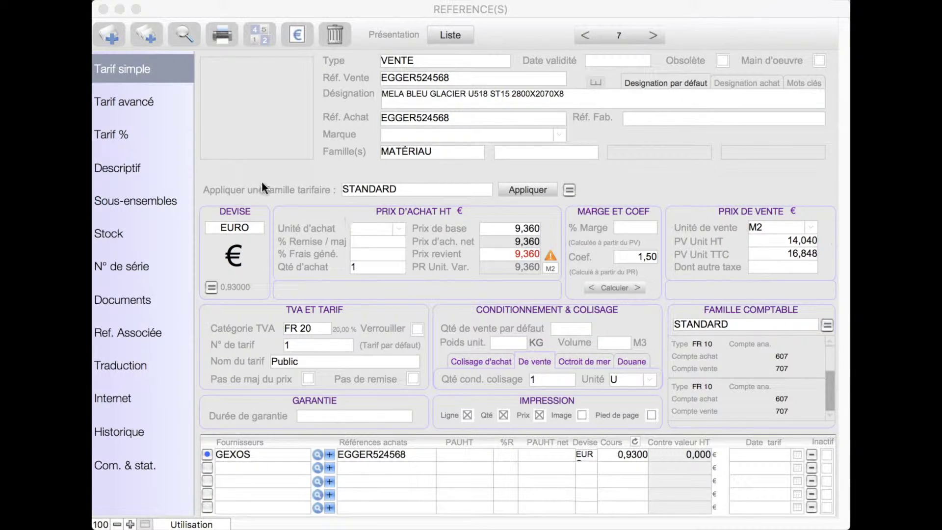
# - View the advanced tariffs (Tarif avancé) of reference EGGER524568, followed by its percentage tariff (Tarif %)
pyautogui.click(140, 106)
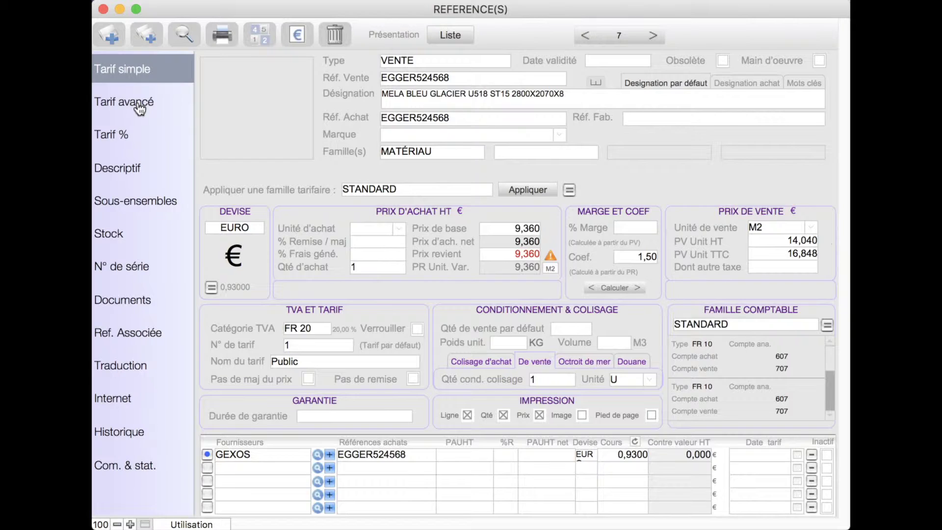
pyautogui.click(139, 107)
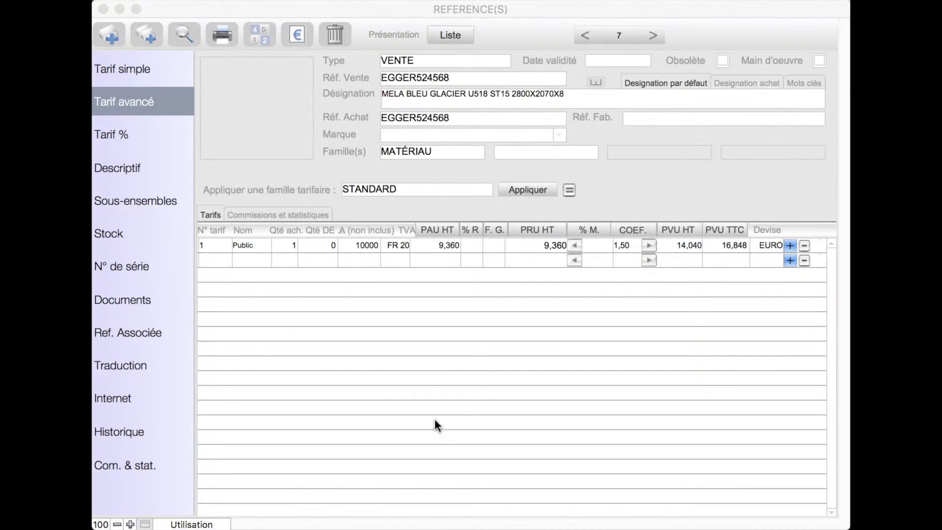
pyautogui.click(105, 135)
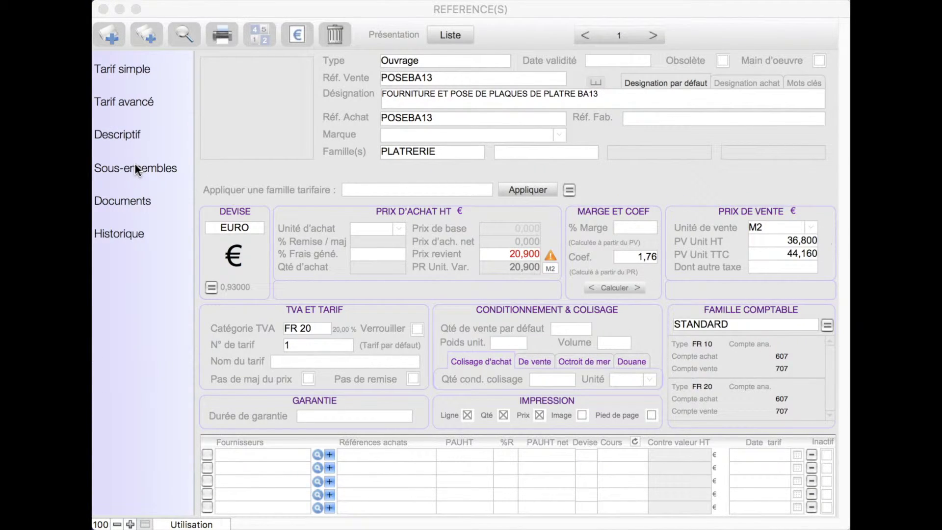
# - View the sub-assemblies (Sous-ensembles) of the POSEBA13 work reference, followed by its documents and illustration section
pyautogui.click(136, 169)
pyautogui.click(136, 170)
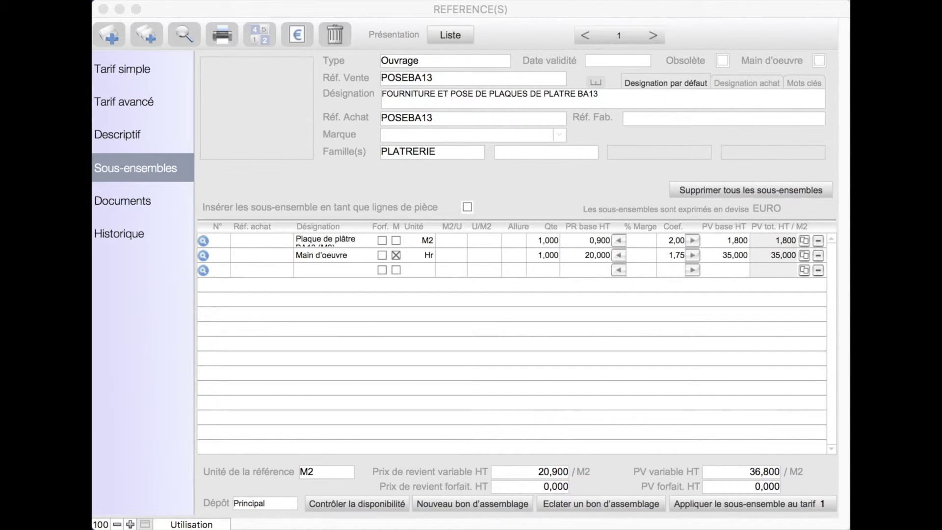
pyautogui.click(108, 187)
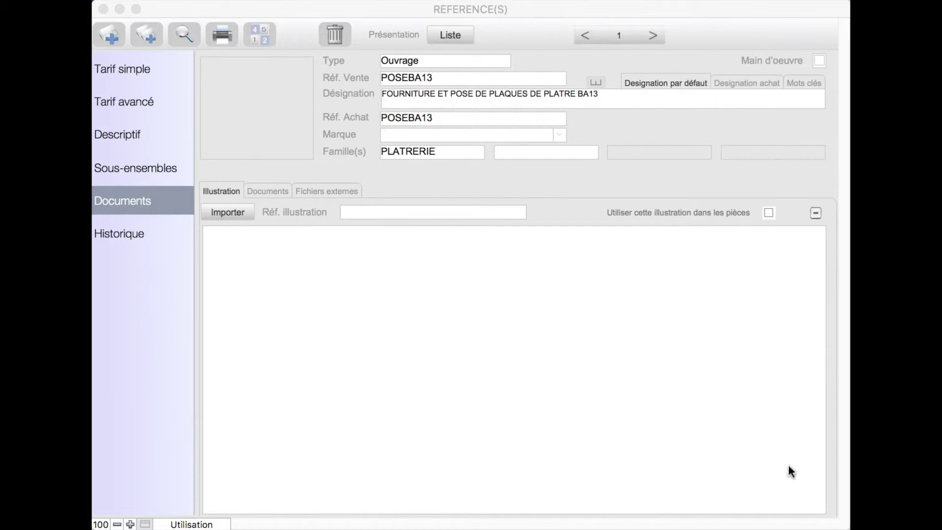